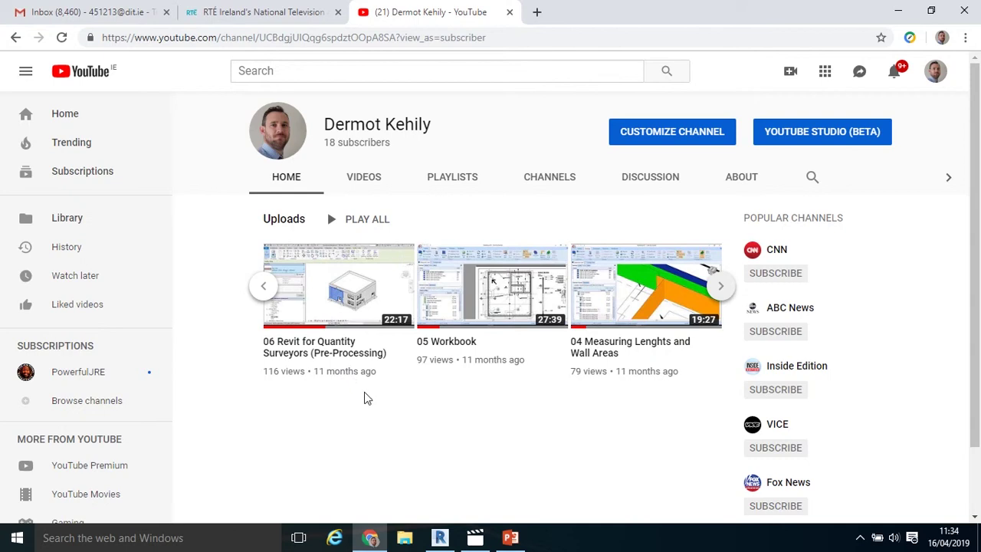
# - Bring up the warehouse model and view the external wall's Identity Data (Comments: 21 External Walls)
pyautogui.click(440, 537)
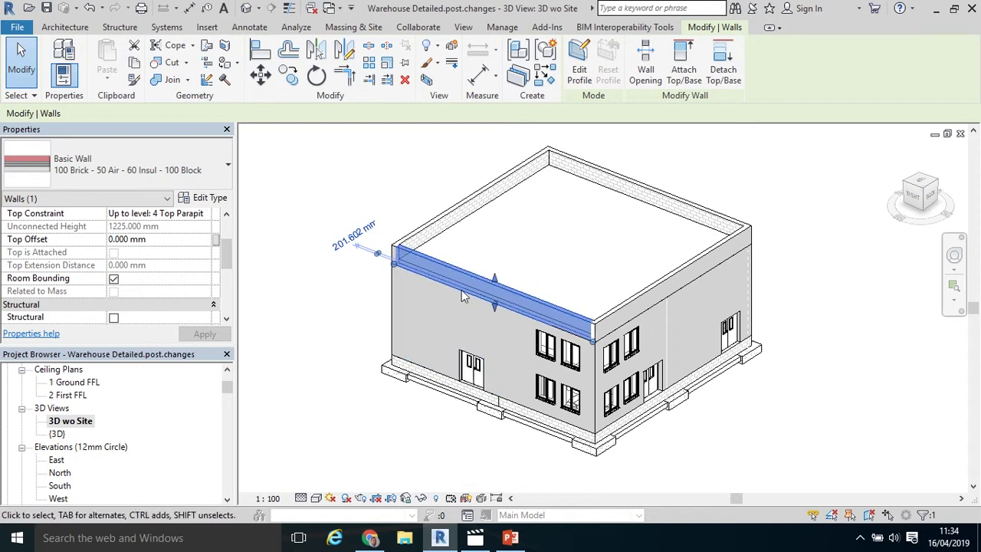
pyautogui.moveTo(228, 258); pyautogui.dragTo(230, 291)
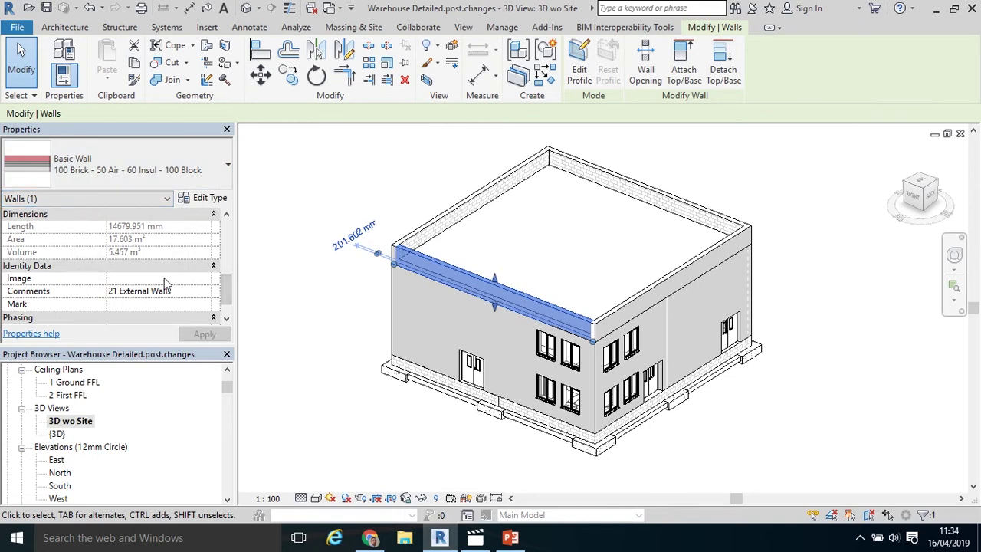
# - Clear the external wall type's Keynote value and open the Keynotes list from RevitKeynotes_GBR.txt
pyautogui.click(201, 199)
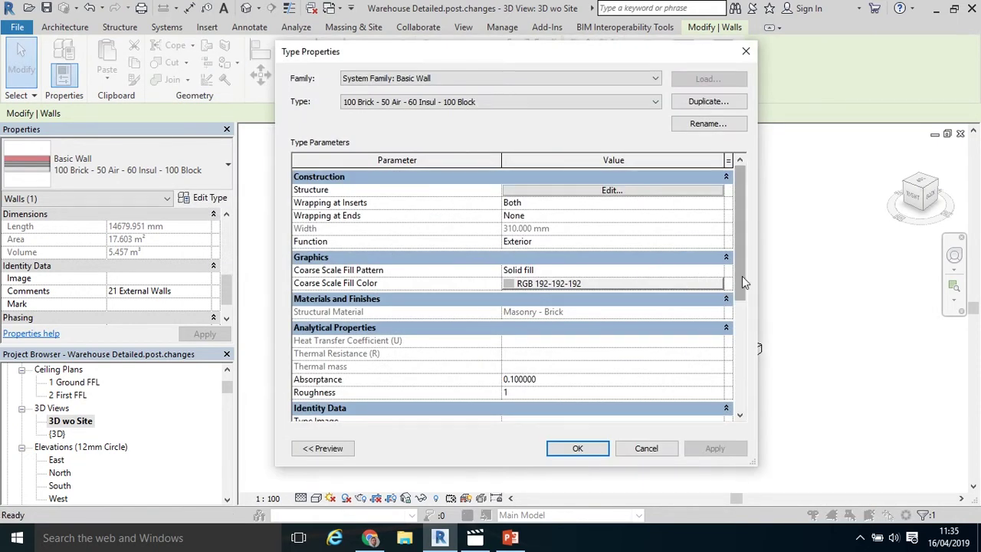
pyautogui.moveTo(742, 276); pyautogui.dragTo(753, 385)
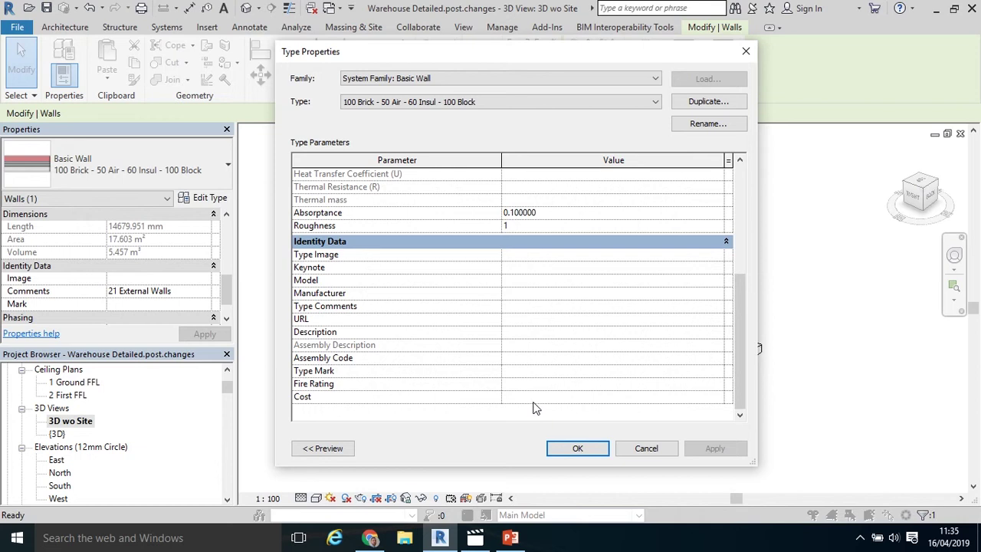
pyautogui.click(526, 268)
pyautogui.write('21 External Walls')
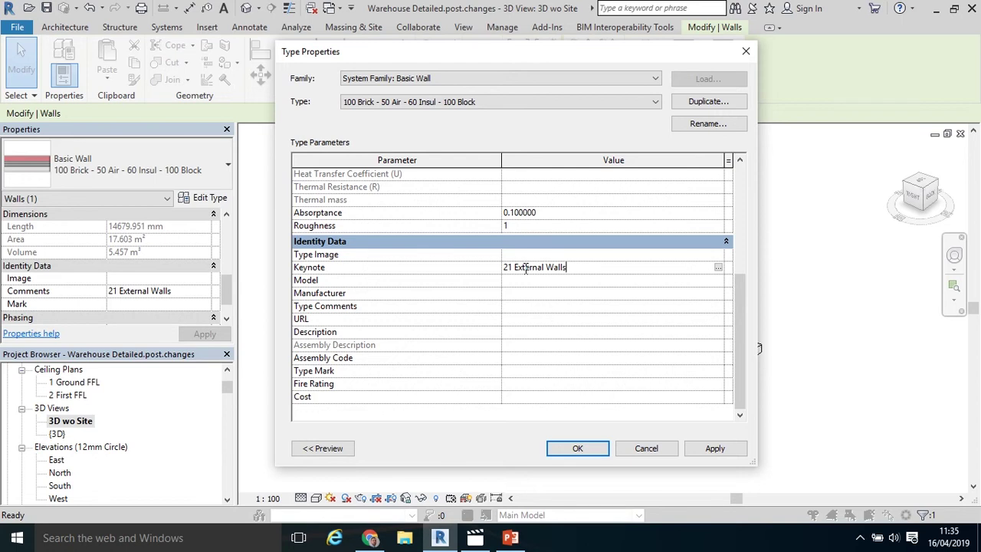
pyautogui.moveTo(572, 268); pyautogui.dragTo(481, 267)
pyautogui.press('BackSpace')
pyautogui.click(719, 269)
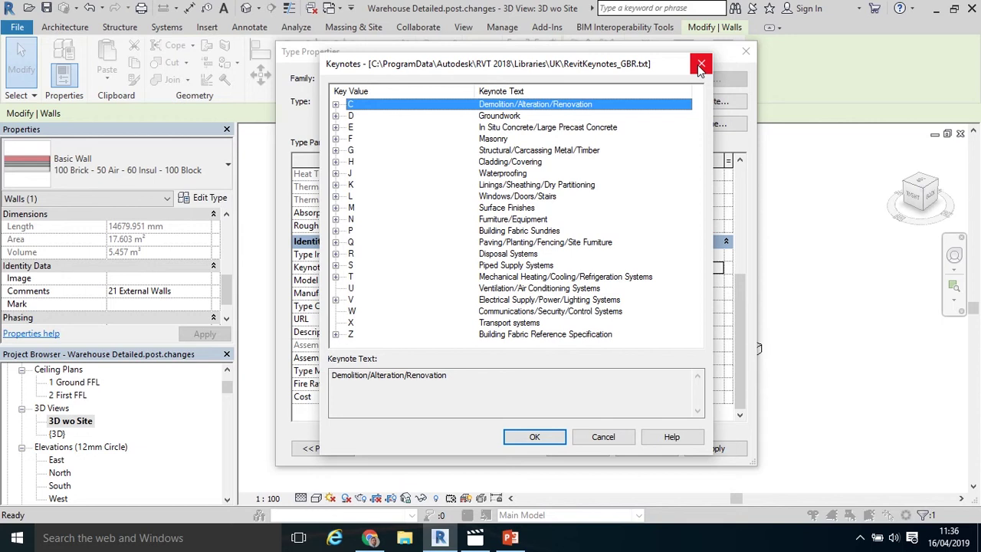
# - Close the keynote dialogs and browse for a keynote file from Keynoting Settings
pyautogui.click(699, 65)
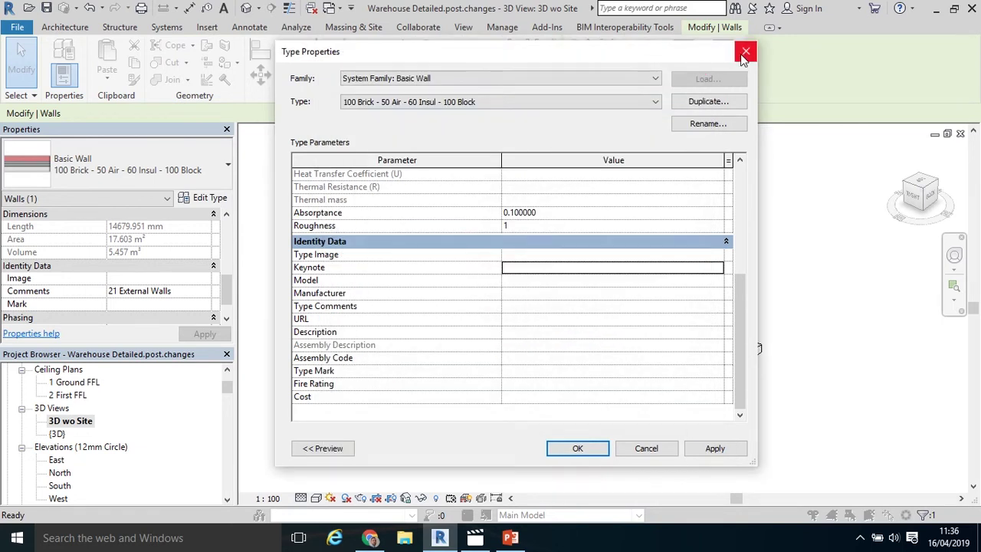
pyautogui.click(745, 51)
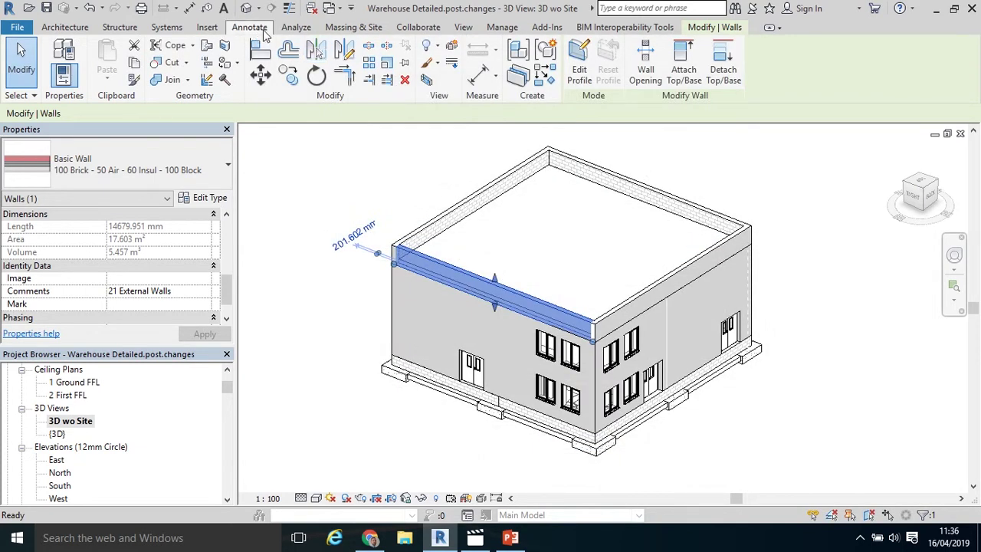
pyautogui.click(261, 31)
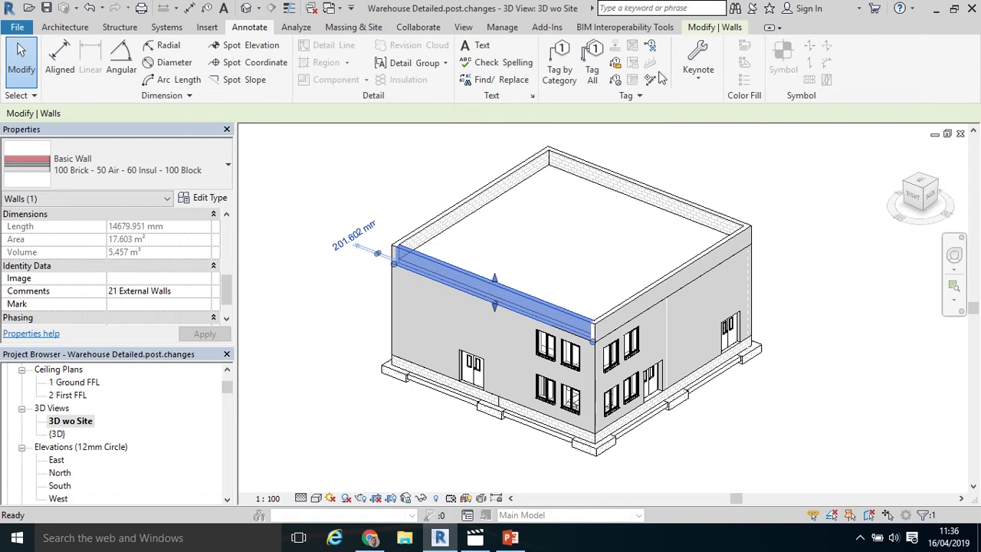
pyautogui.click(696, 80)
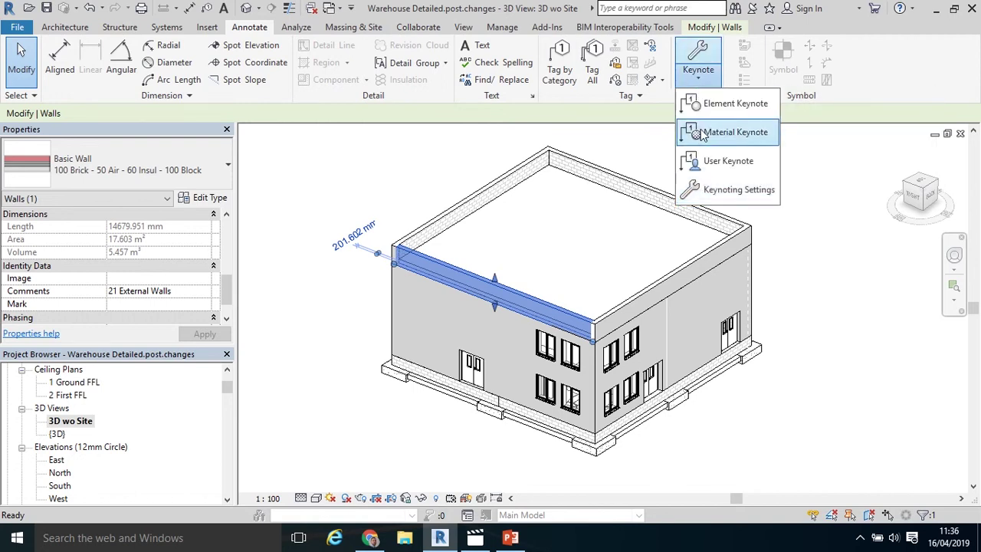
pyautogui.click(709, 193)
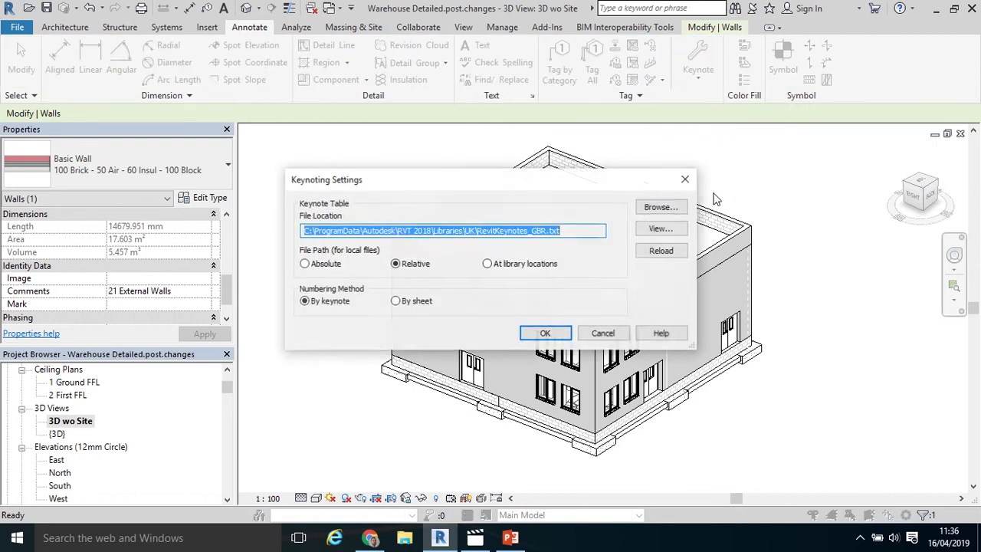
pyautogui.click(651, 209)
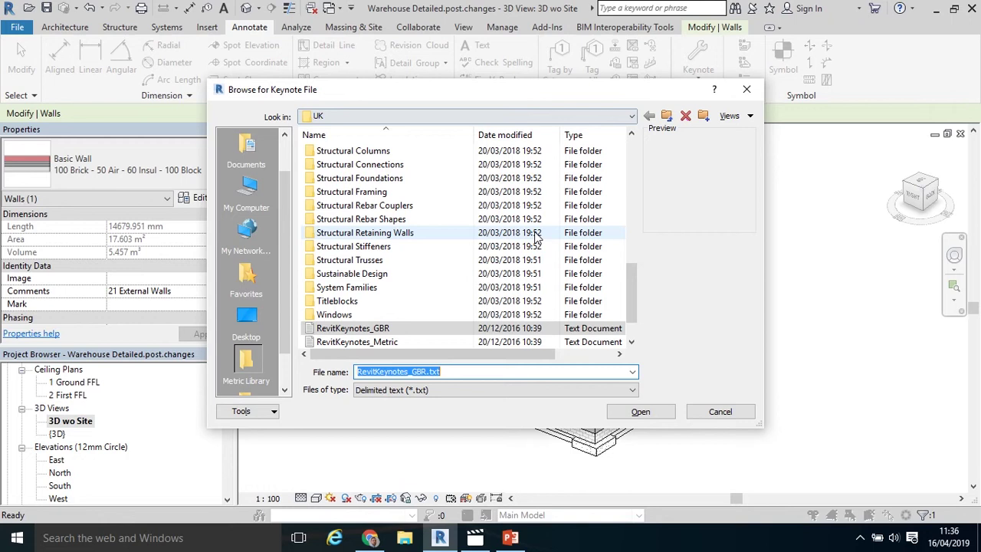
# - Copy the RevitKeynotes_GBR file from the UK library folder
pyautogui.moveTo(631, 293); pyautogui.dragTo(631, 302)
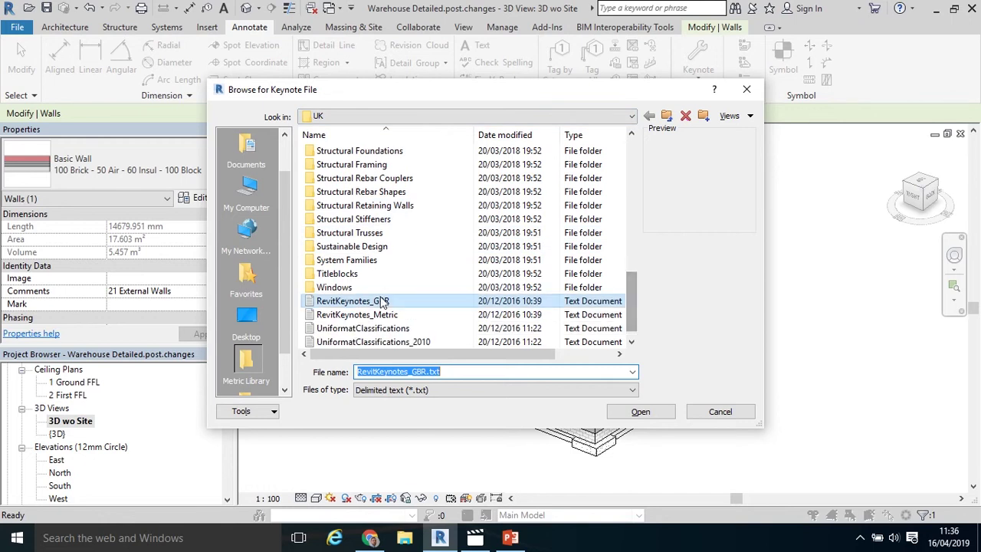
pyautogui.click(369, 302)
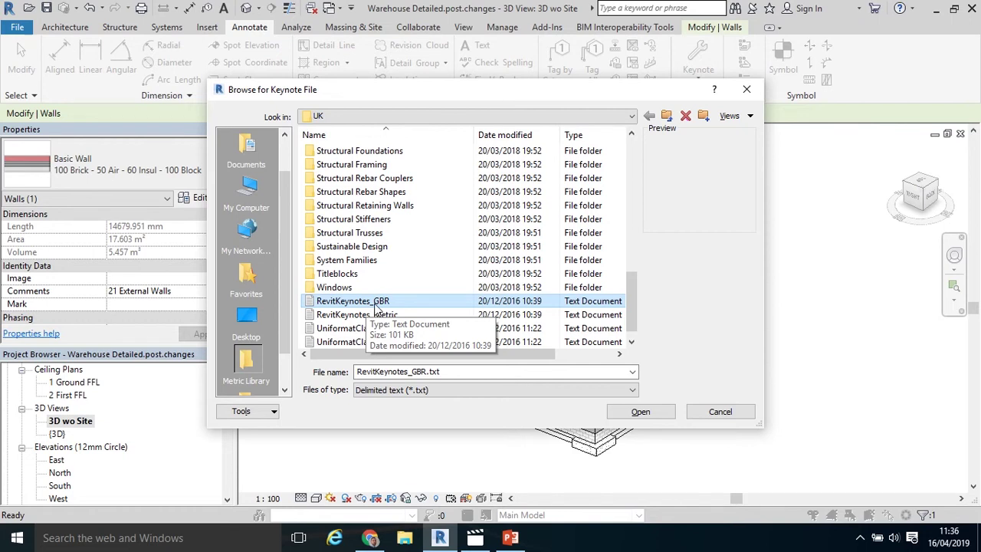
pyautogui.rightClick(384, 305)
pyautogui.click(426, 438)
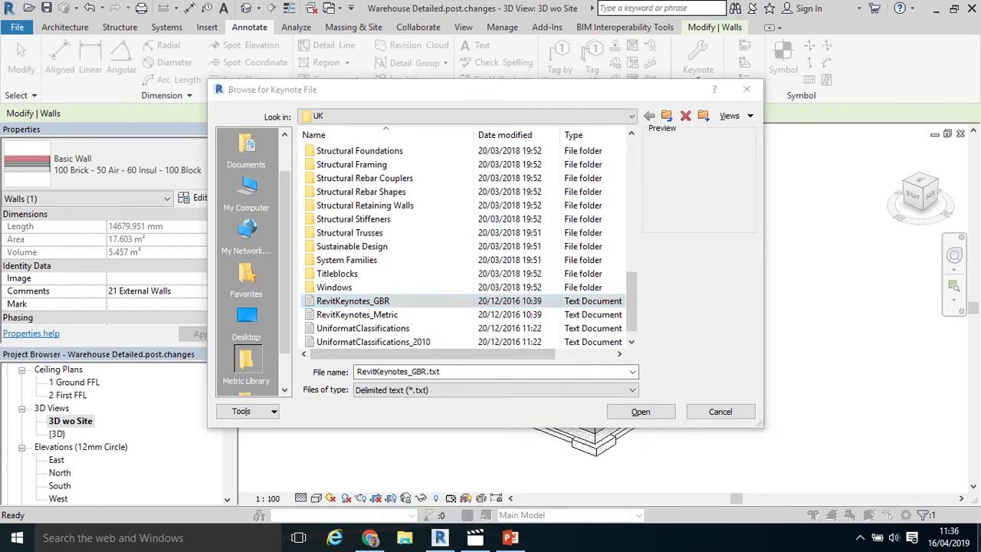
# - Paste RevitKeynotes_GBR into the Keynotes folder of Keynotes and Assembly Codes for Revit
pyautogui.click(980, 538)
pyautogui.doubleClick(247, 412)
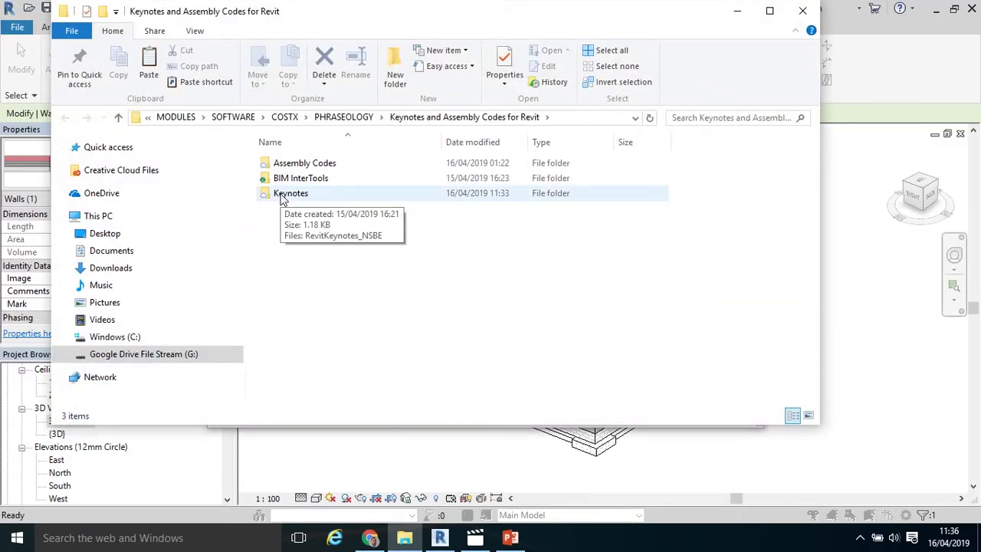
pyautogui.doubleClick(281, 197)
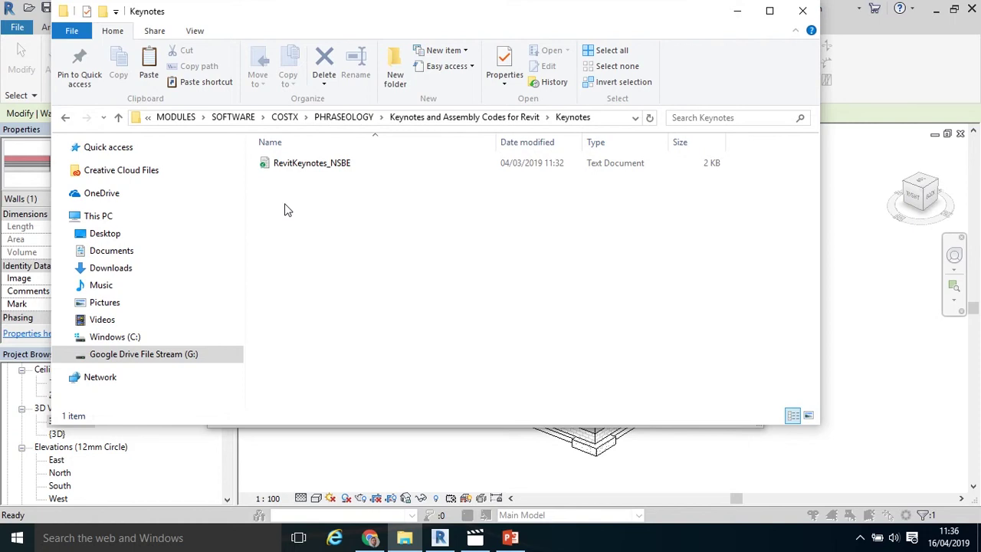
pyautogui.rightClick(285, 205)
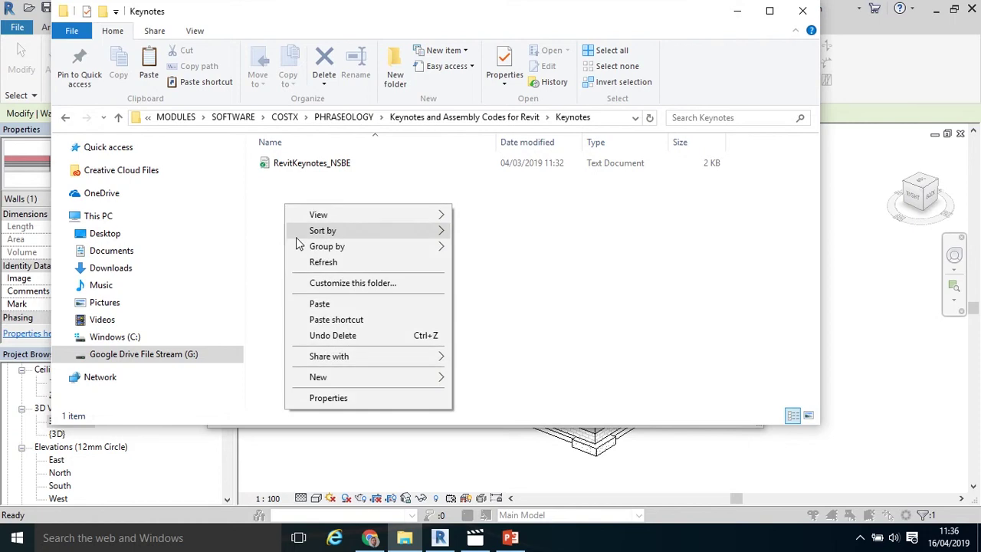
pyautogui.click(319, 305)
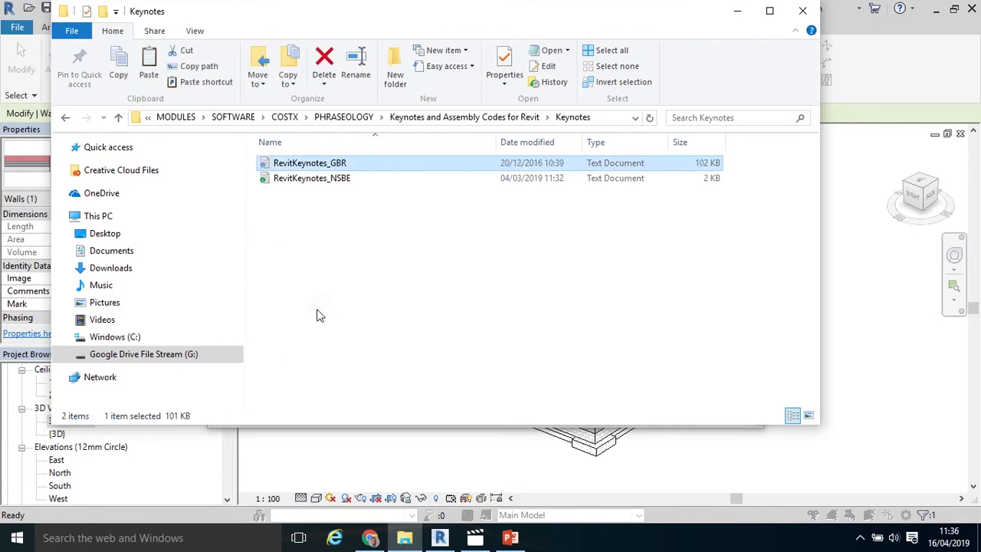
# - Inspect RevitKeynotes_GBR and RevitKeynotes_NSBE in Notepad, then close the folder window
pyautogui.doubleClick(316, 171)
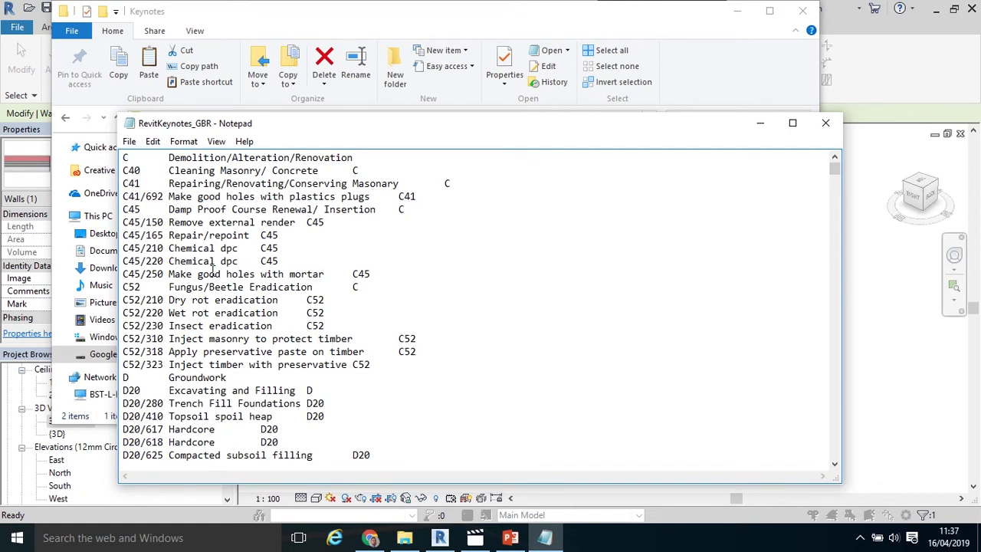
pyautogui.click(826, 122)
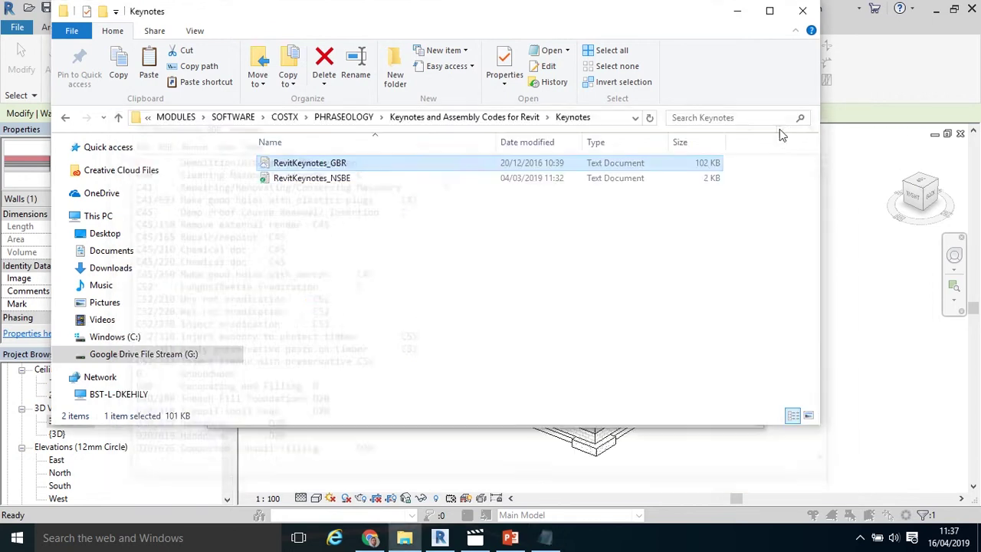
pyautogui.click(289, 184)
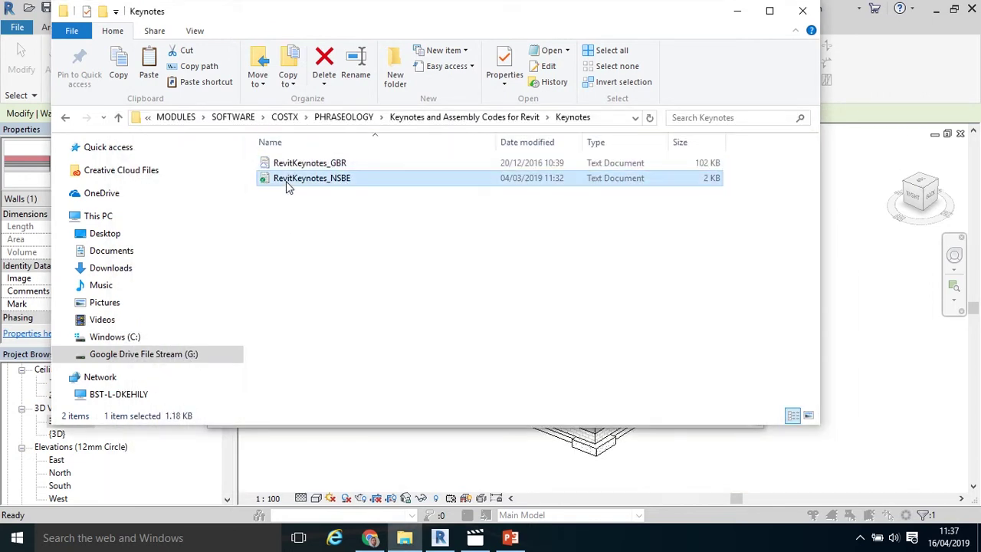
pyautogui.doubleClick(342, 184)
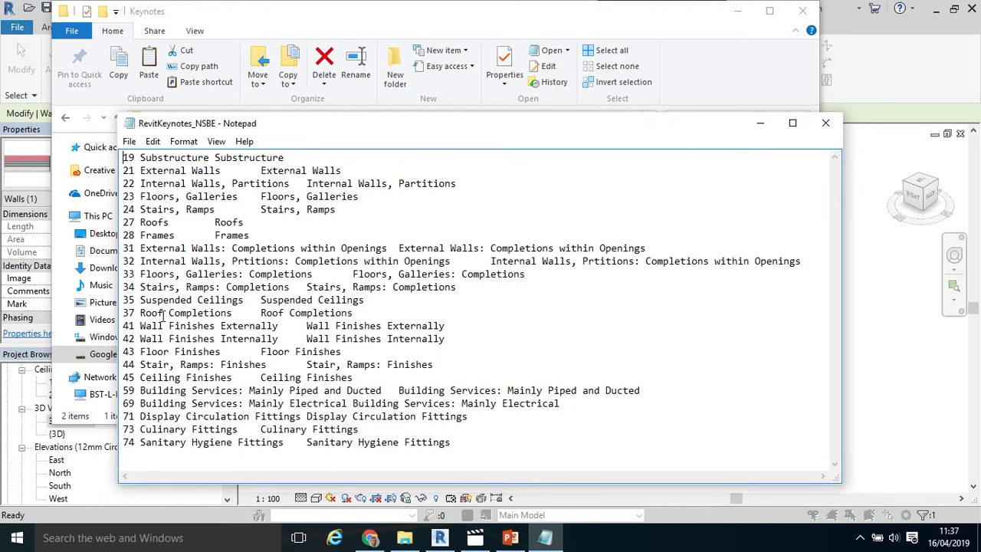
pyautogui.click(826, 123)
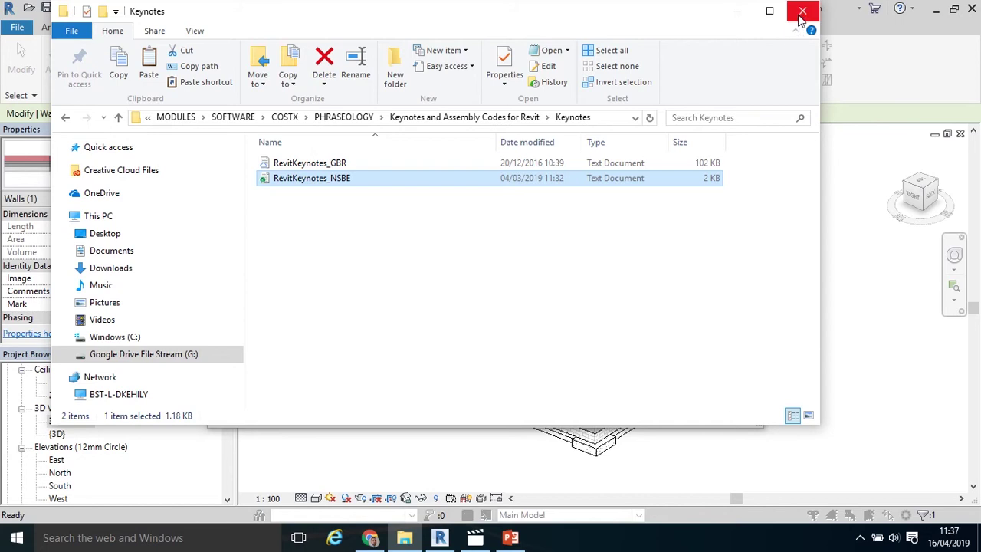
pyautogui.click(801, 13)
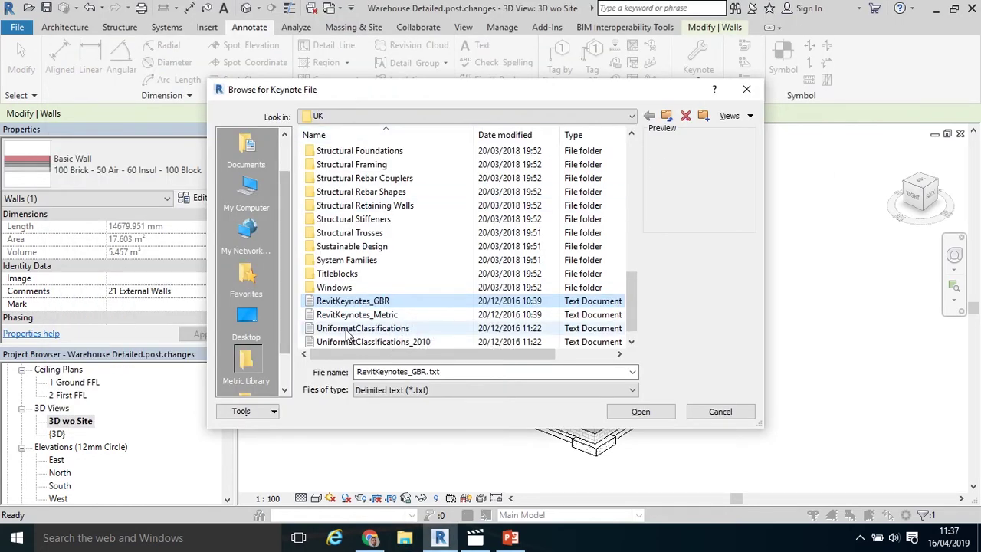
# - Load RevitKeynotes_NSBE from the desktop Keynotes folder as the project's keynote file
pyautogui.click(247, 322)
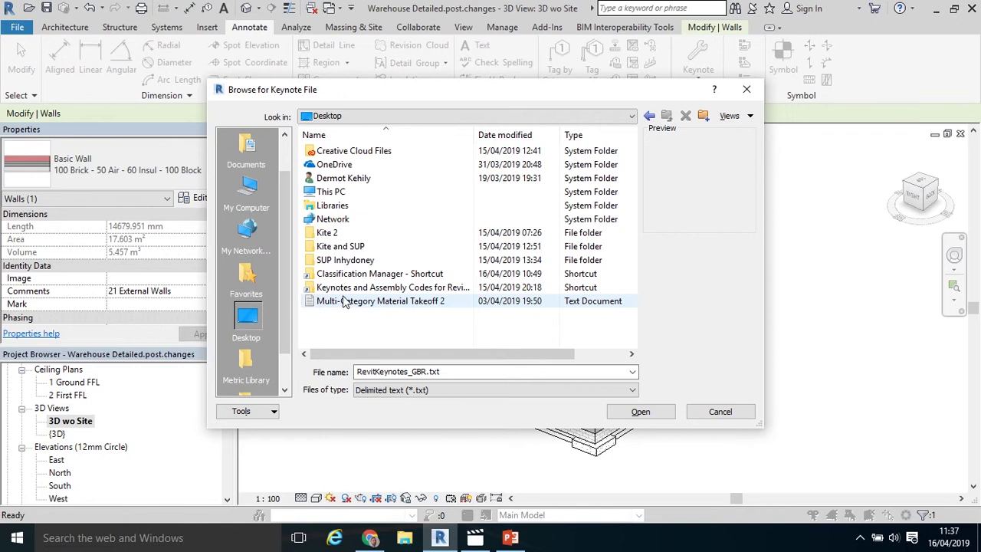
pyautogui.doubleClick(344, 289)
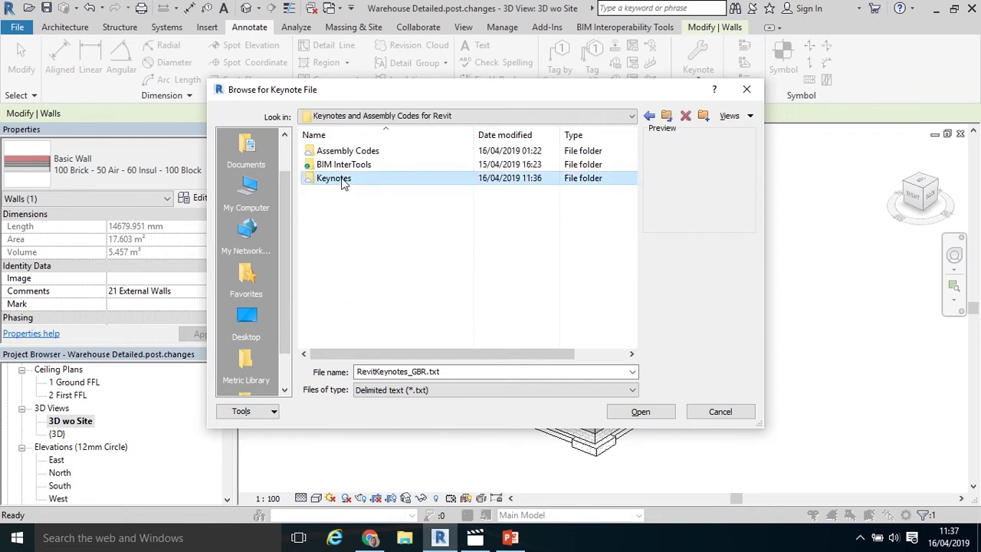
pyautogui.doubleClick(335, 178)
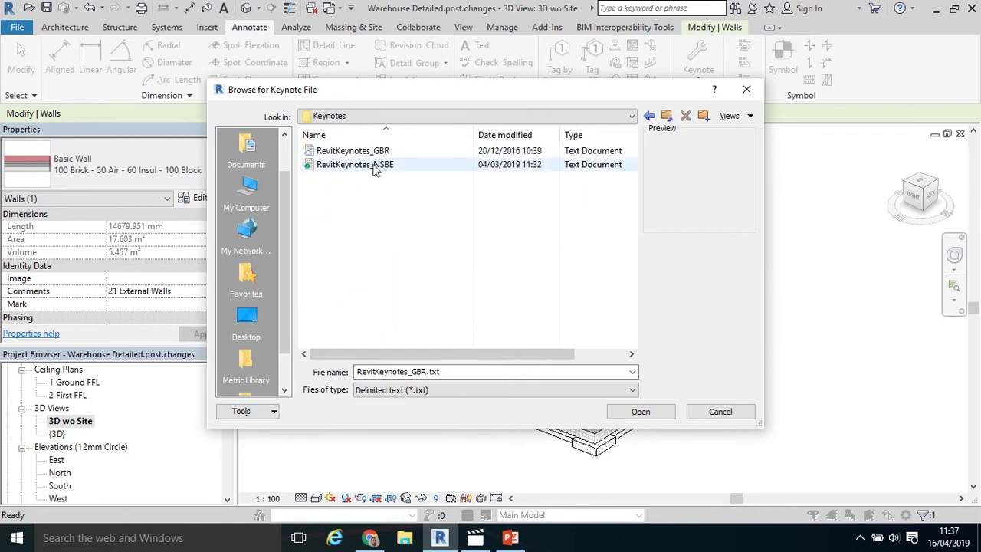
pyautogui.click(376, 167)
pyautogui.click(639, 412)
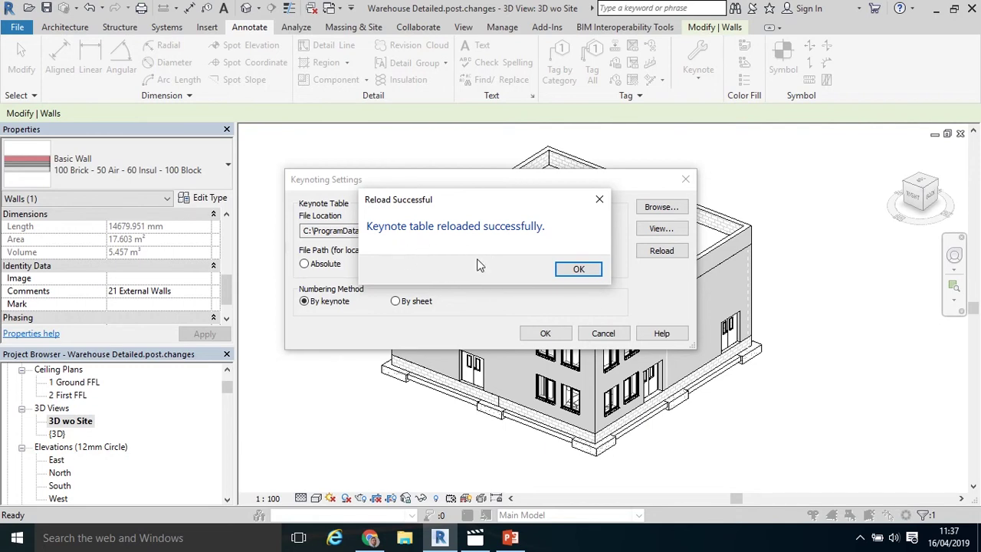
pyautogui.click(576, 269)
# - Review the loaded keynote table and confirm Relative path with By keynote numbering
pyautogui.click(660, 230)
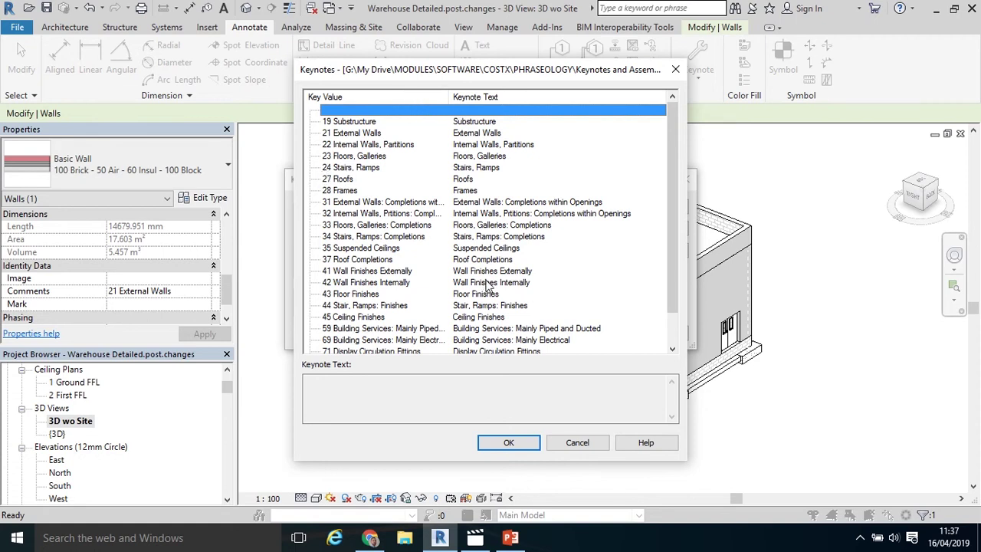
pyautogui.click(509, 444)
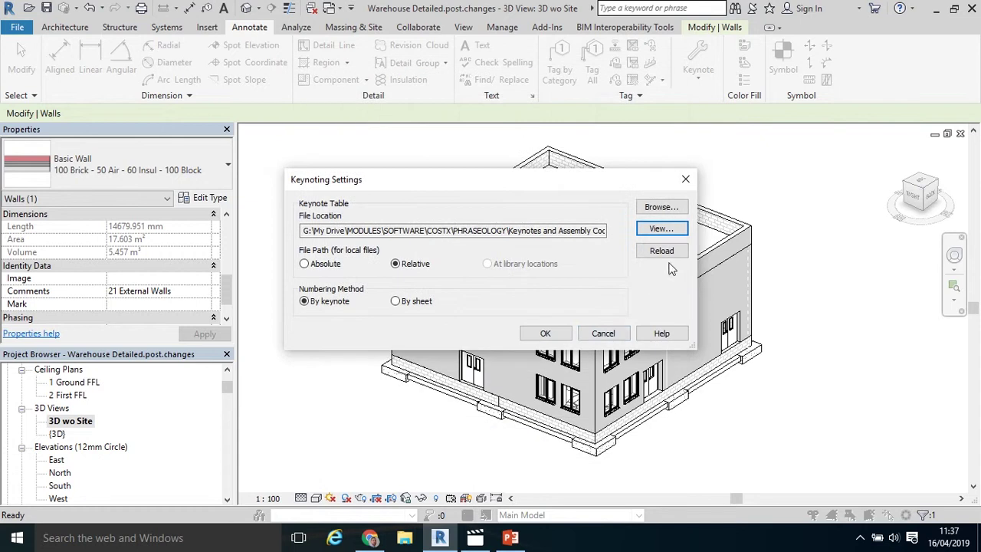
pyautogui.click(548, 334)
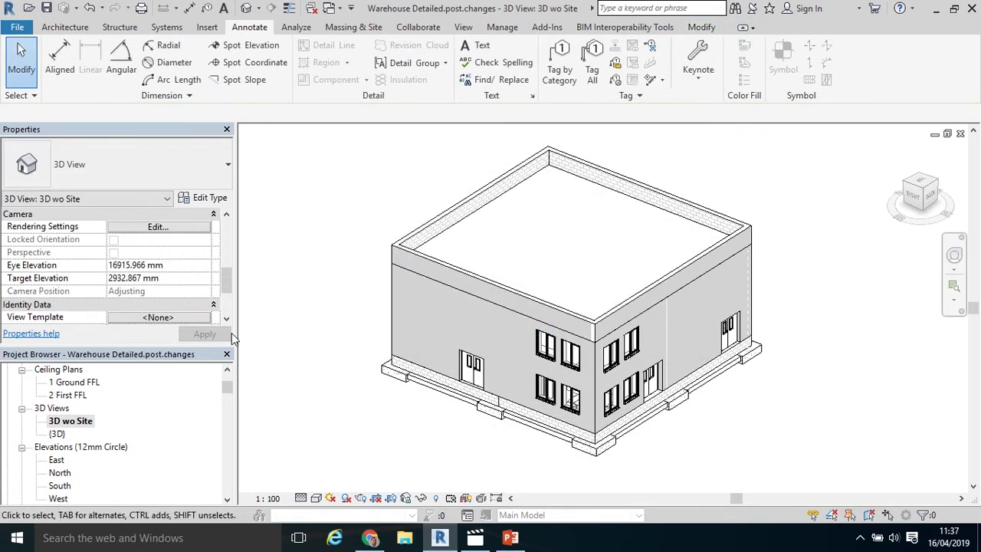
# - Set the top external wall type's Keynote to 21 External Walls
pyautogui.click(473, 282)
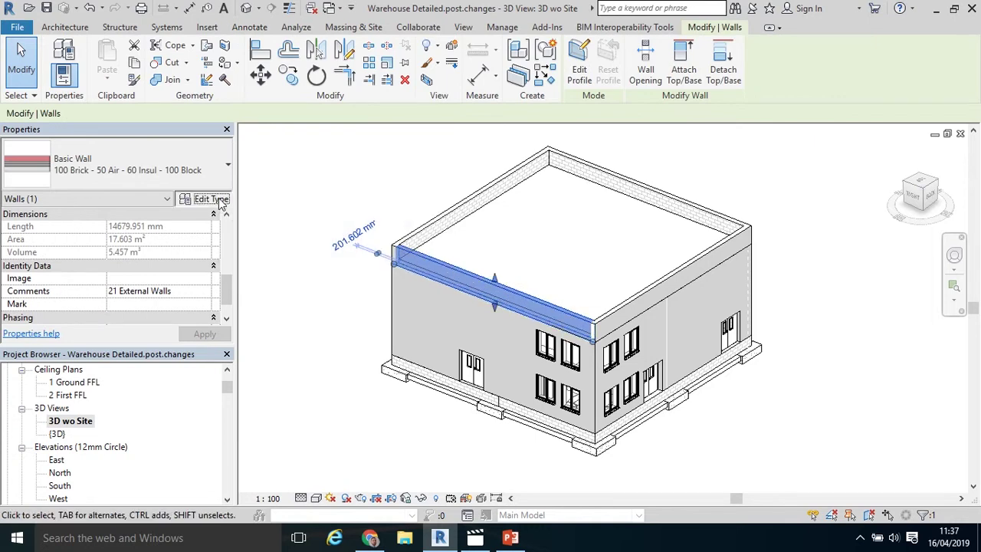
pyautogui.click(209, 198)
pyautogui.moveTo(741, 282); pyautogui.dragTo(469, 347)
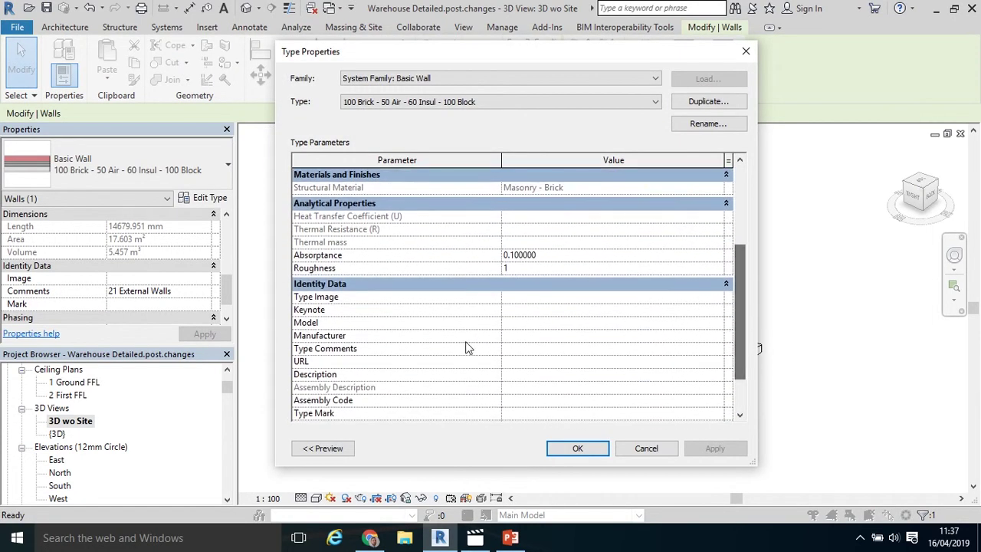
pyautogui.click(524, 310)
pyautogui.click(718, 310)
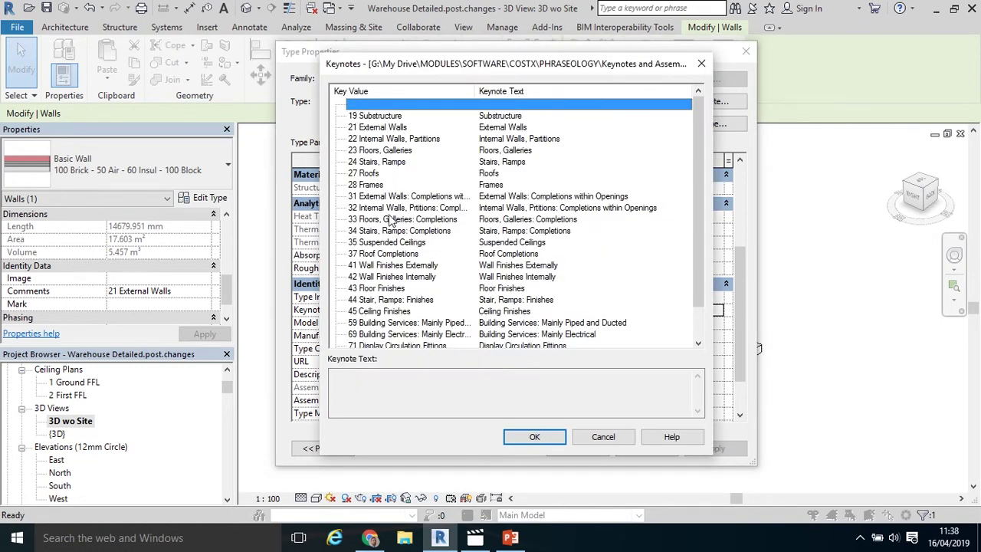
pyautogui.click(364, 128)
pyautogui.click(535, 437)
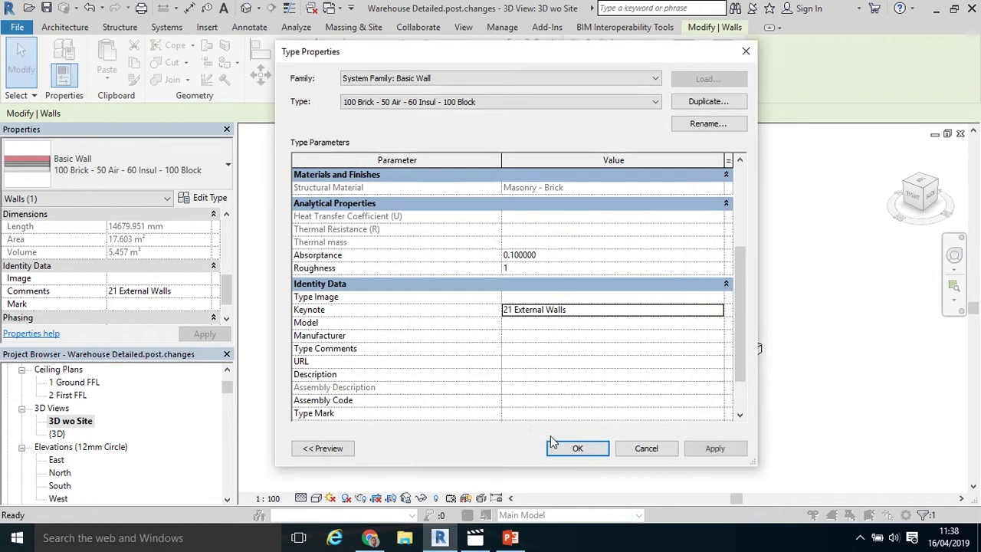
pyautogui.click(576, 449)
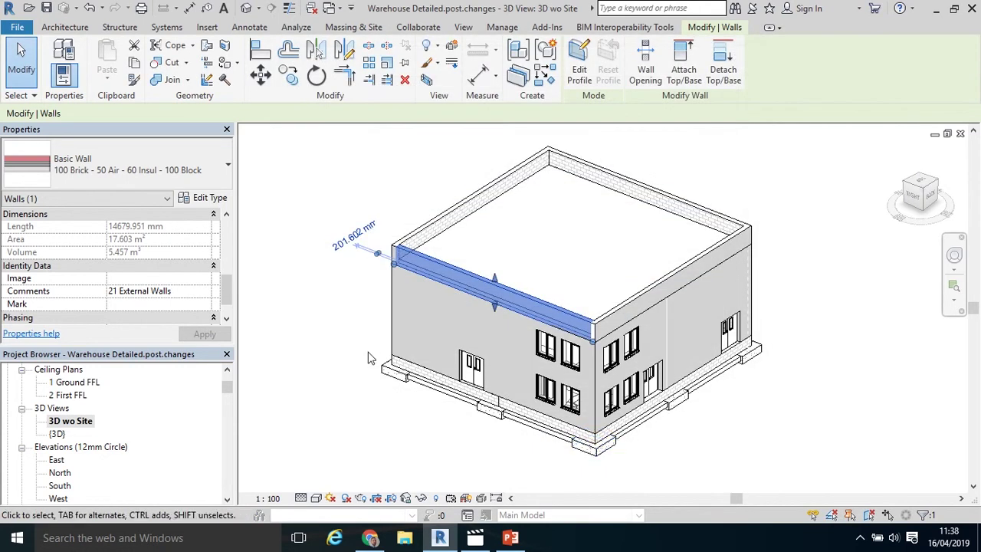
# - Reopen the wall's type properties to verify the 21 External Walls keynote
pyautogui.click(208, 198)
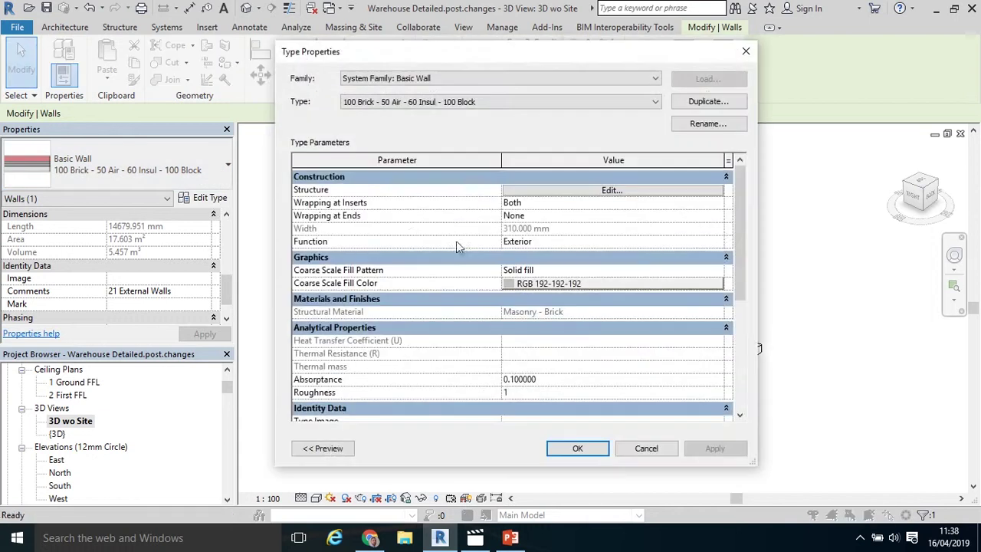
pyautogui.moveTo(739, 261); pyautogui.dragTo(744, 325)
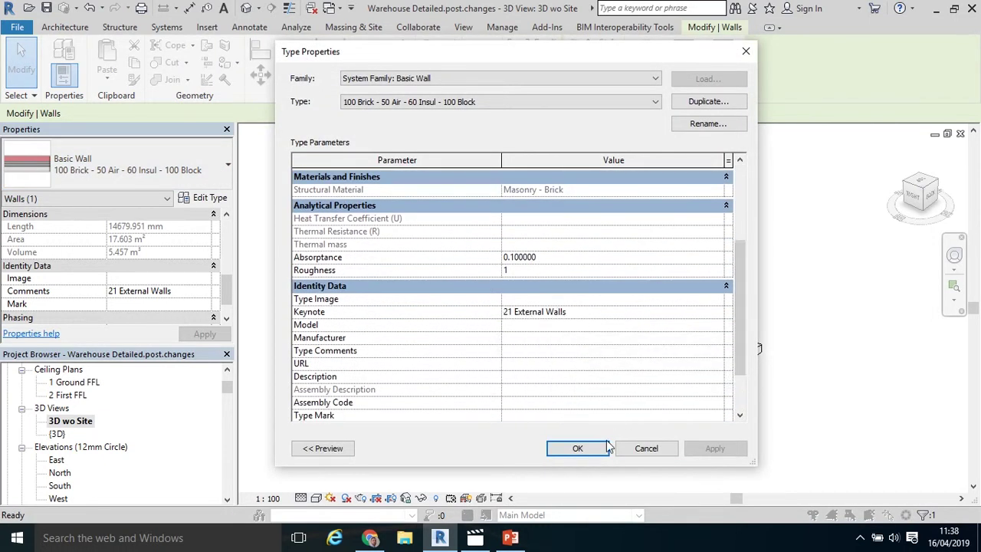
pyautogui.click(579, 449)
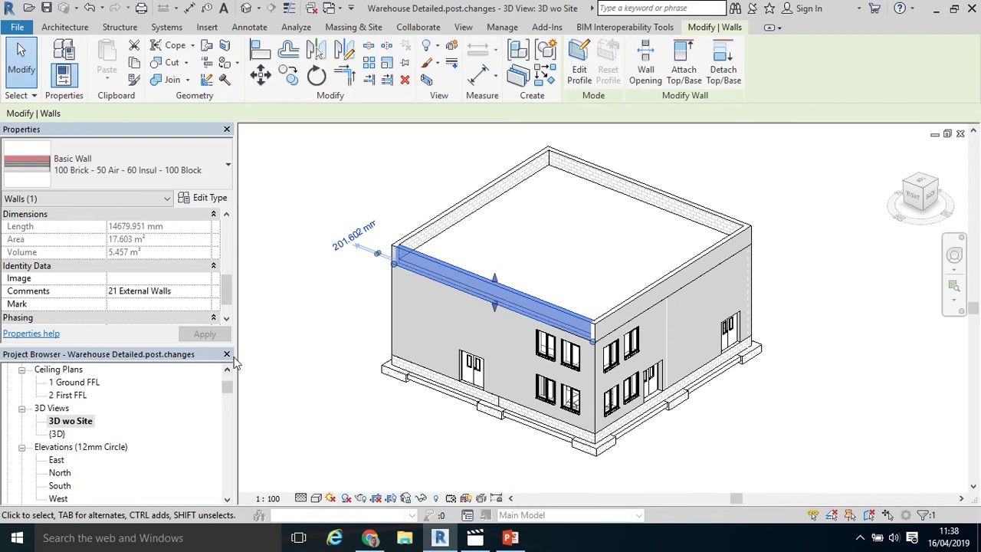
pyautogui.moveTo(226, 387); pyautogui.dragTo(162, 402)
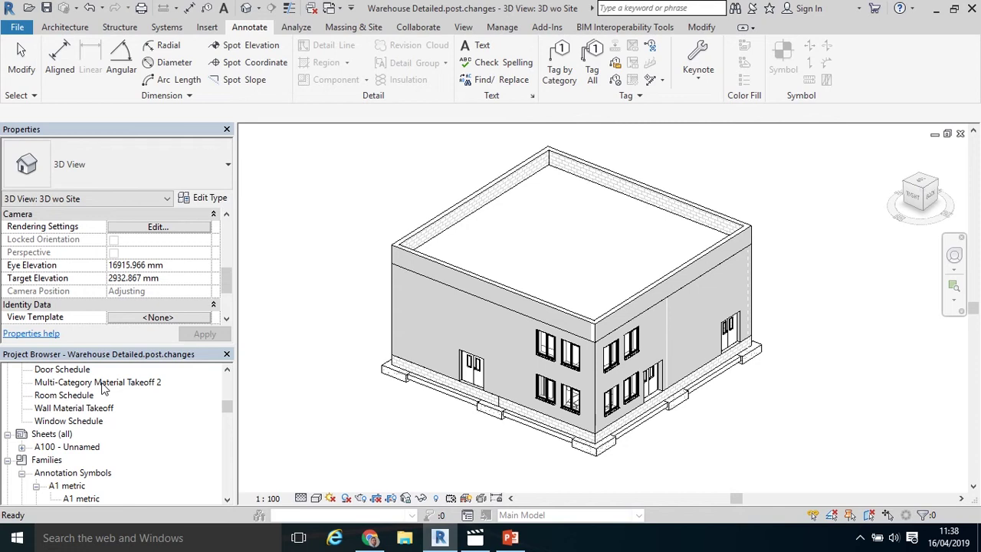
# - Add a Keynote field to Multi-Category Material Takeoff 2, positioned above Material: Name
pyautogui.doubleClick(103, 382)
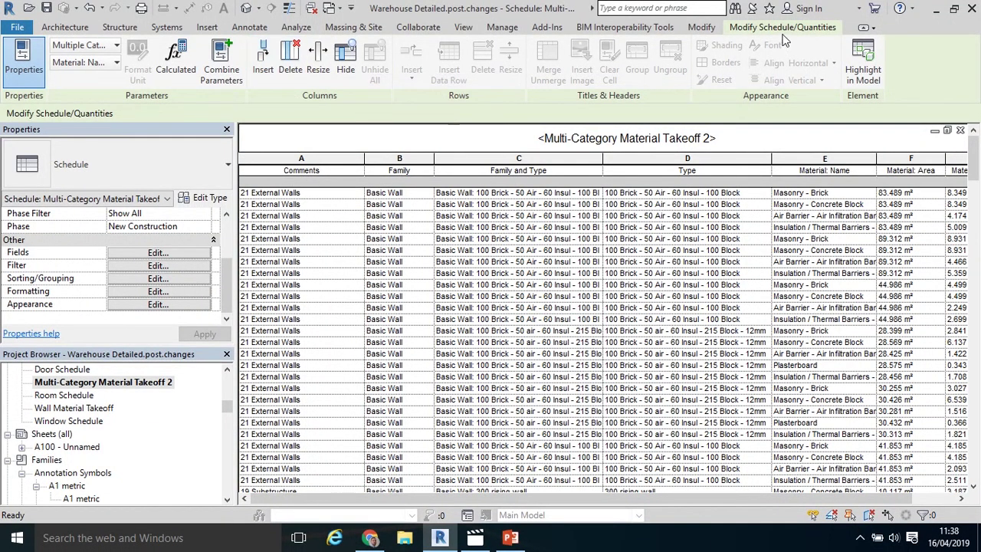
pyautogui.click(265, 59)
pyautogui.scroll(-3, 422, 228)
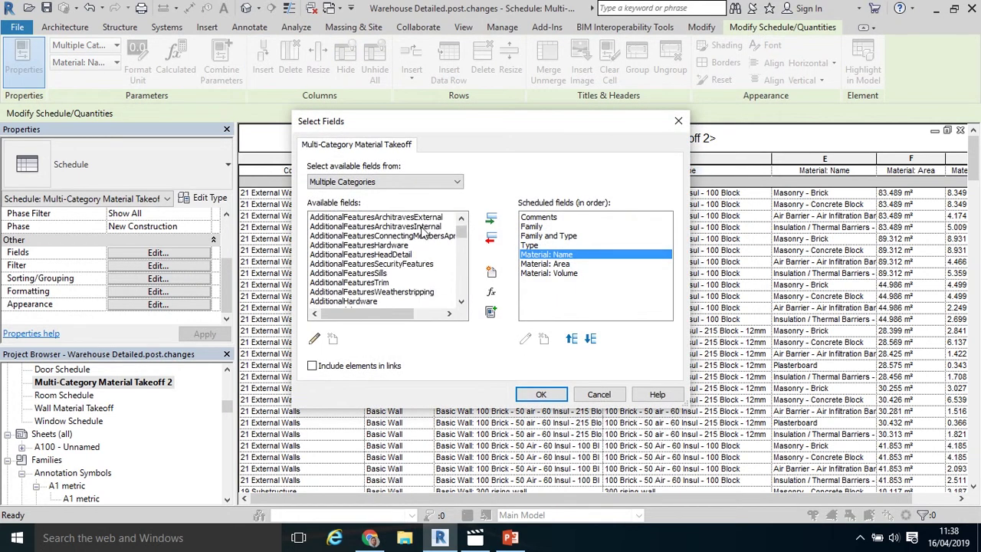
pyautogui.moveTo(460, 231); pyautogui.dragTo(461, 259)
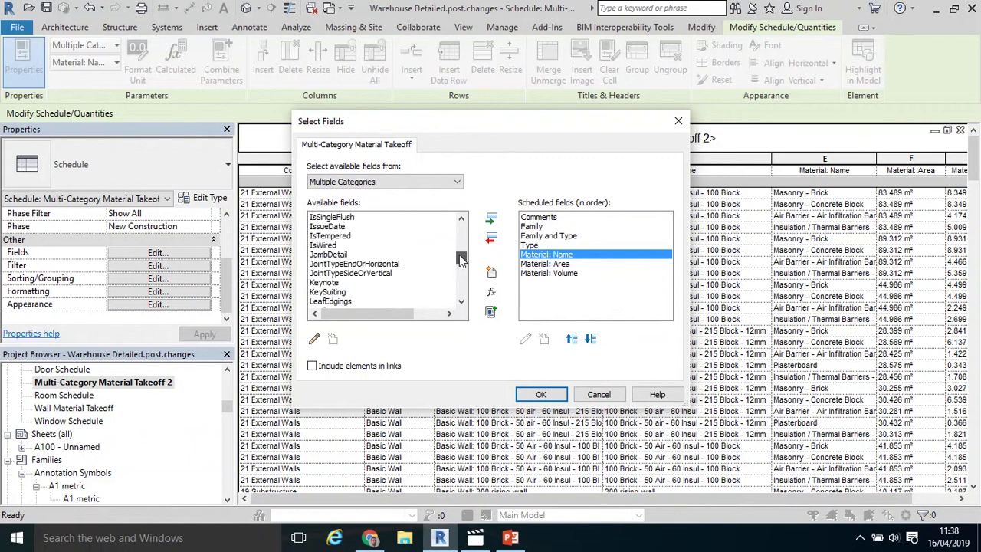
pyautogui.click(323, 282)
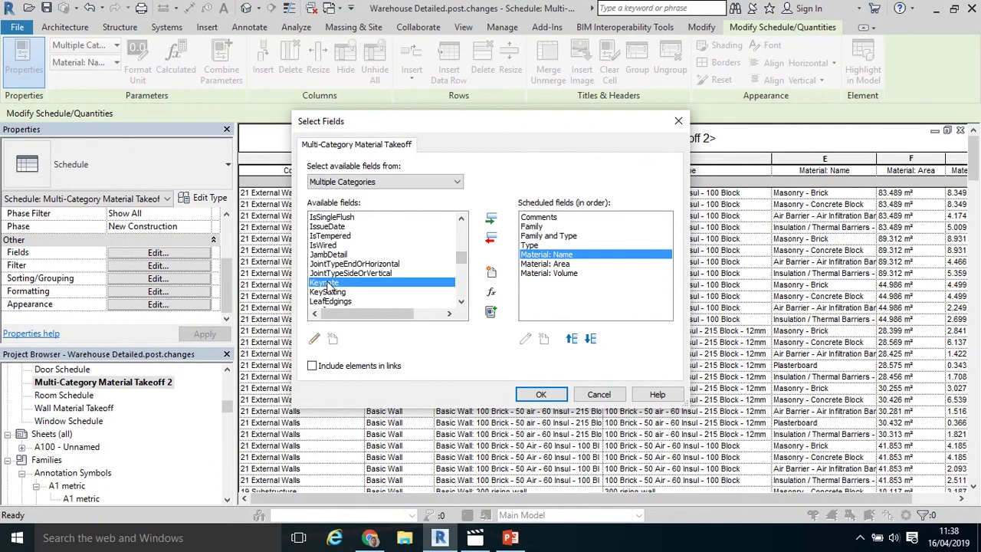
pyautogui.click(491, 221)
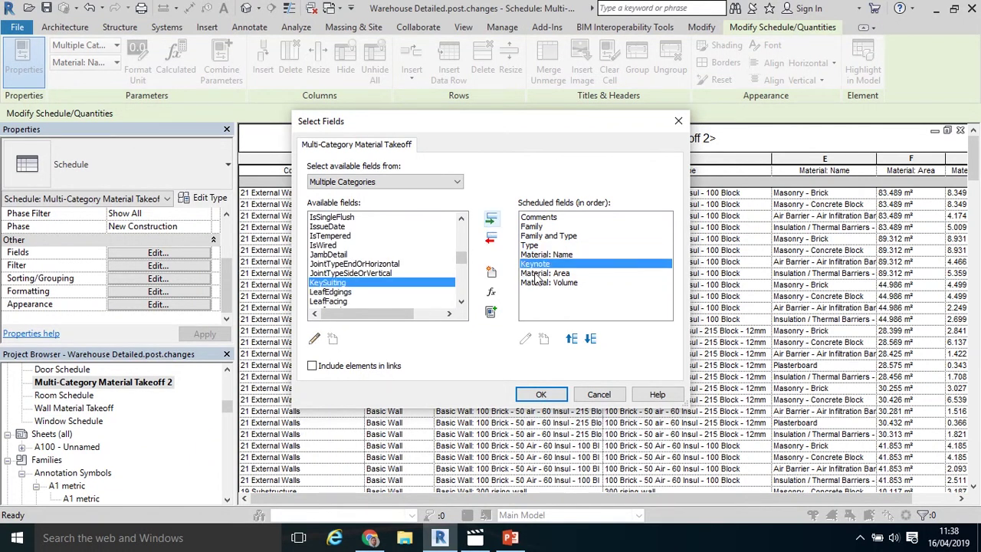
pyautogui.click(571, 341)
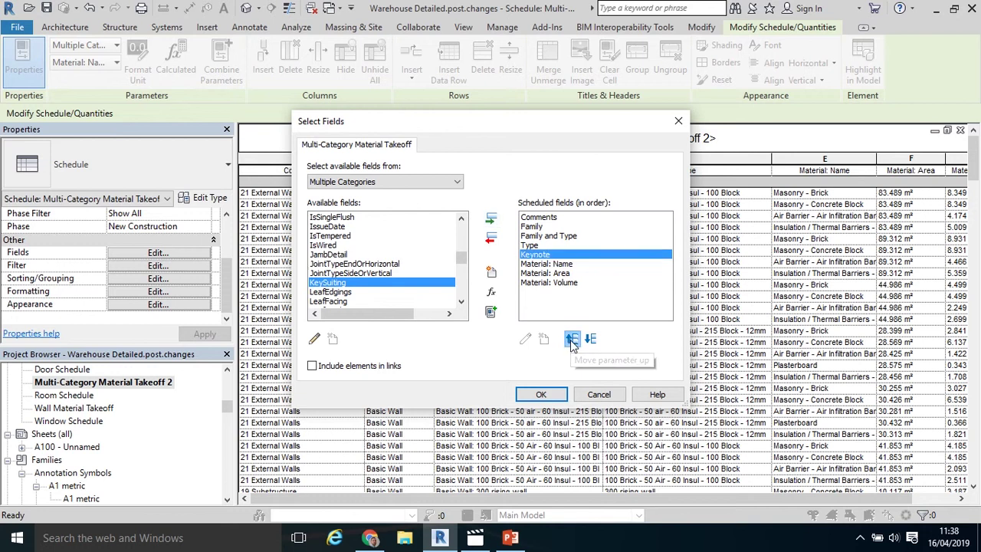
pyautogui.click(540, 395)
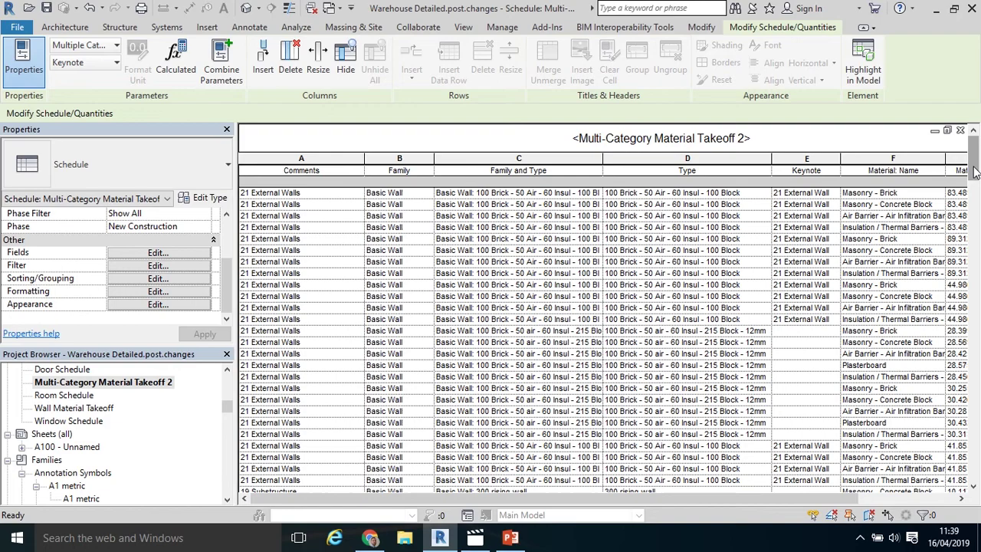
# - Assign keynote 22 Internal Walls, Partitions to the 12 Plasterbd 215 Block wall type
pyautogui.moveTo(974, 172); pyautogui.dragTo(975, 220)
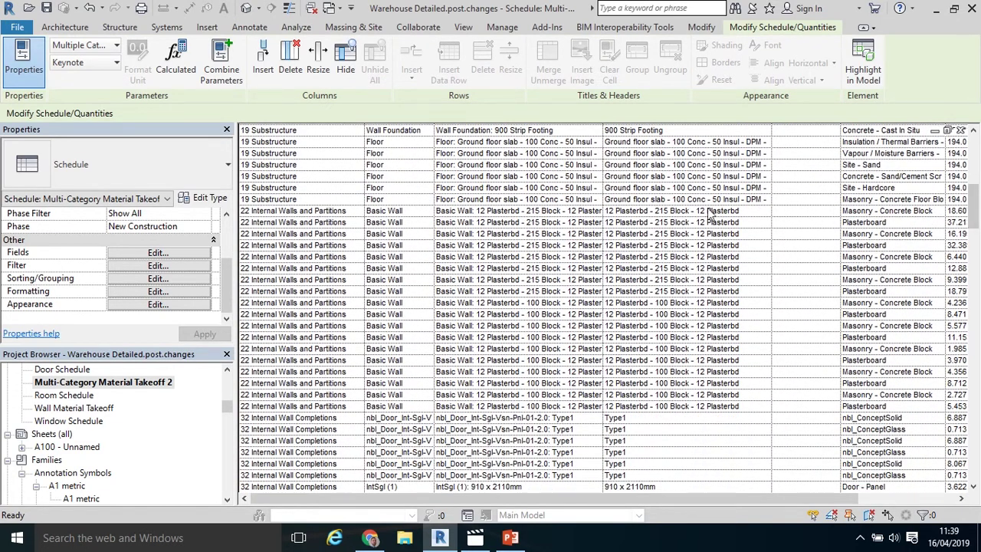
pyautogui.click(823, 210)
pyautogui.click(834, 211)
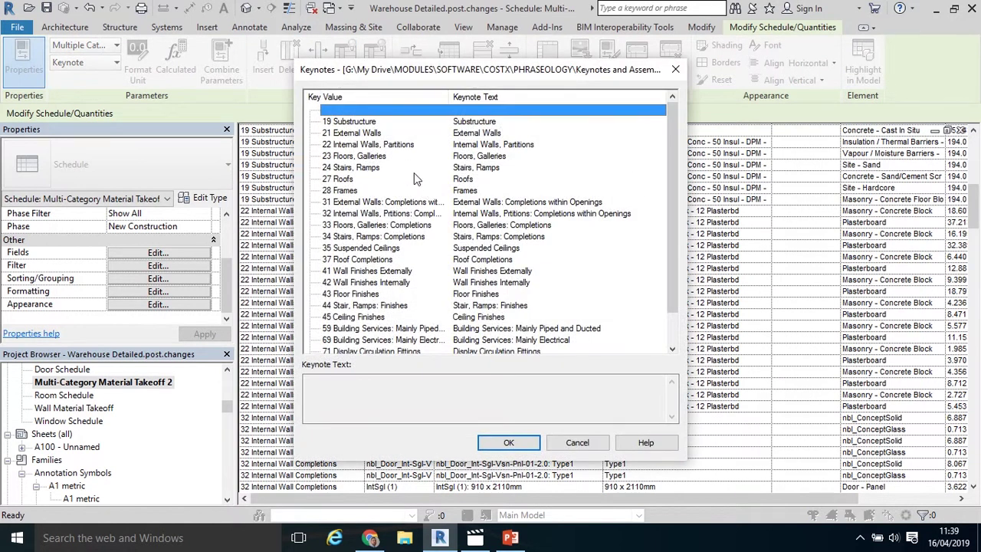
pyautogui.click(351, 146)
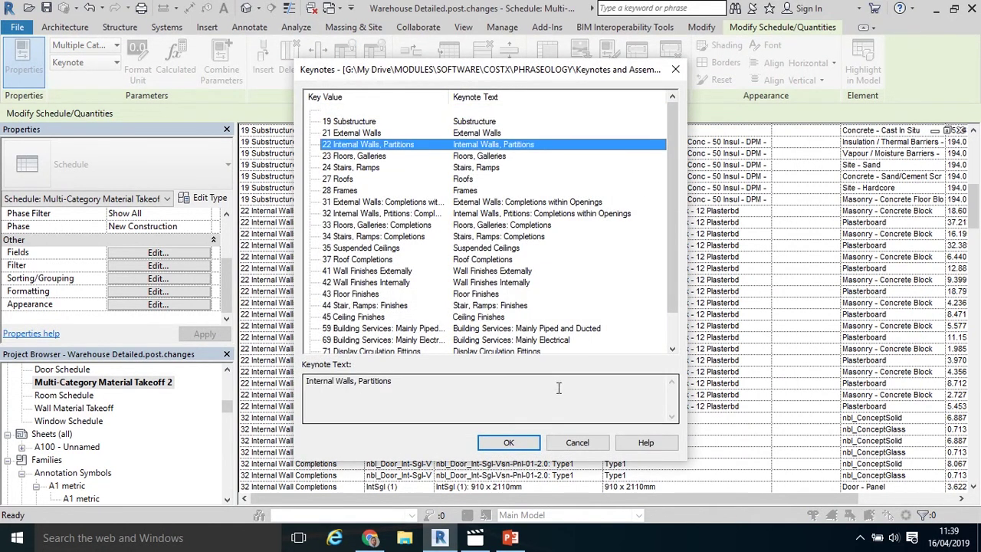
pyautogui.click(509, 443)
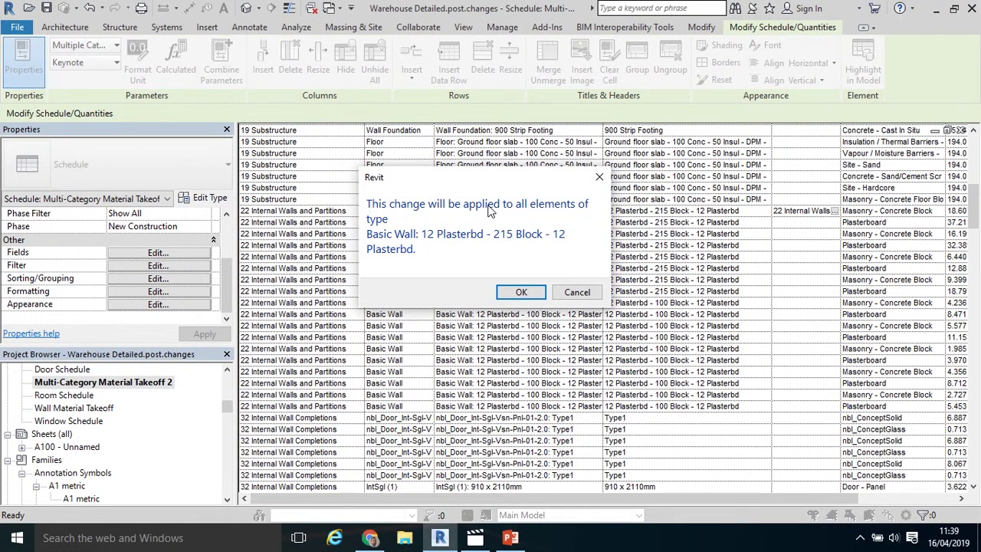
pyautogui.click(522, 293)
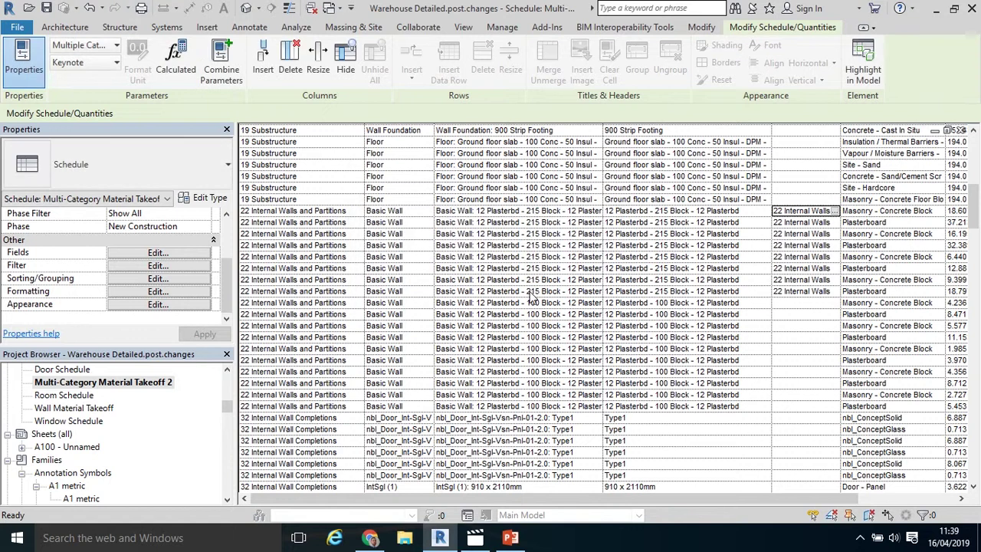
# - Assign keynote 22 Internal Walls, Partitions to the 12 Plasterbd 100 Block wall type
pyautogui.click(805, 303)
pyautogui.click(834, 304)
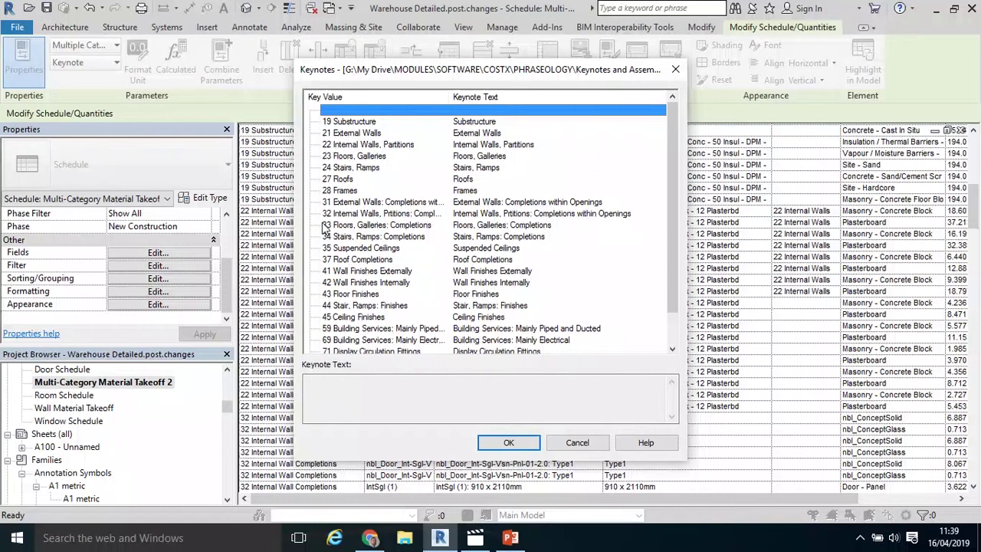
pyautogui.click(342, 145)
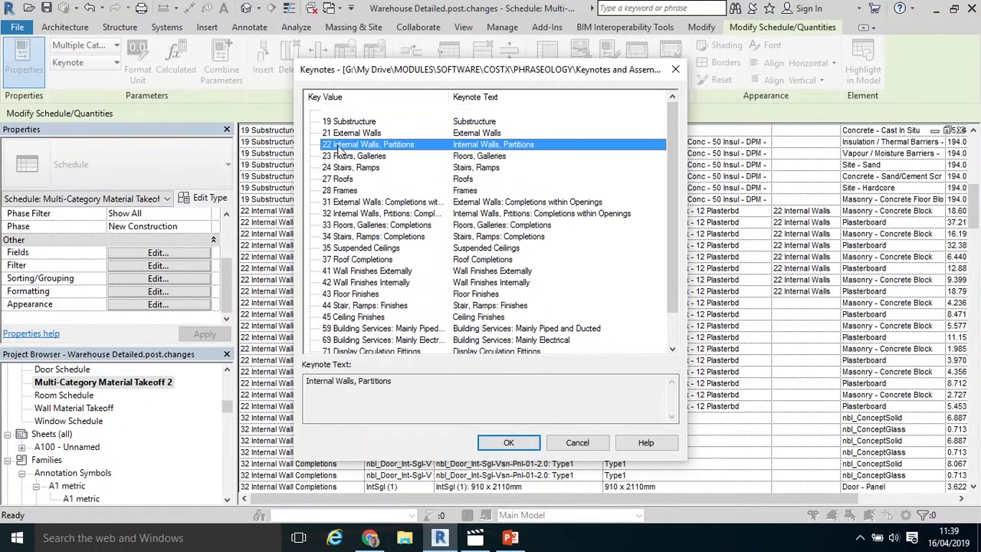
pyautogui.click(508, 442)
pyautogui.click(516, 292)
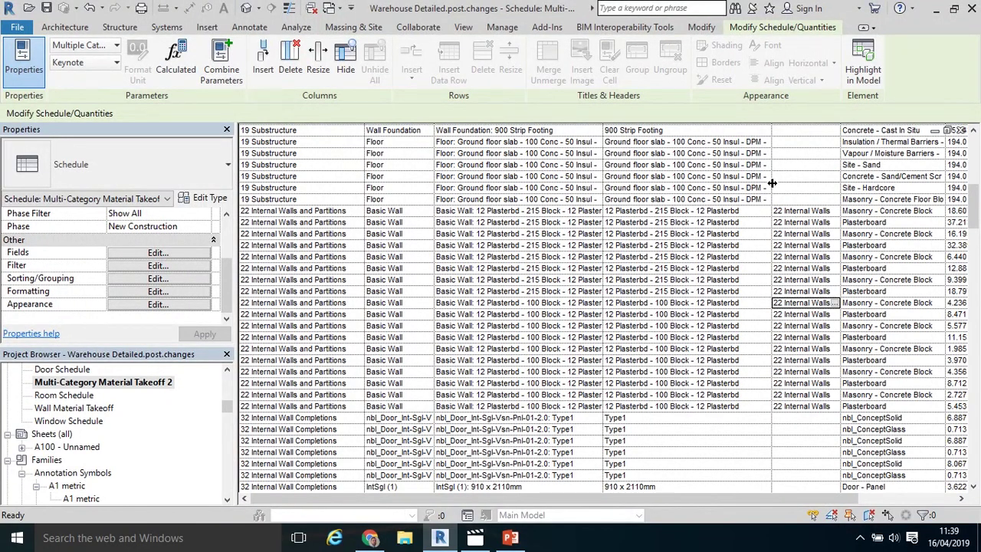
pyautogui.moveTo(973, 206); pyautogui.dragTo(976, 285)
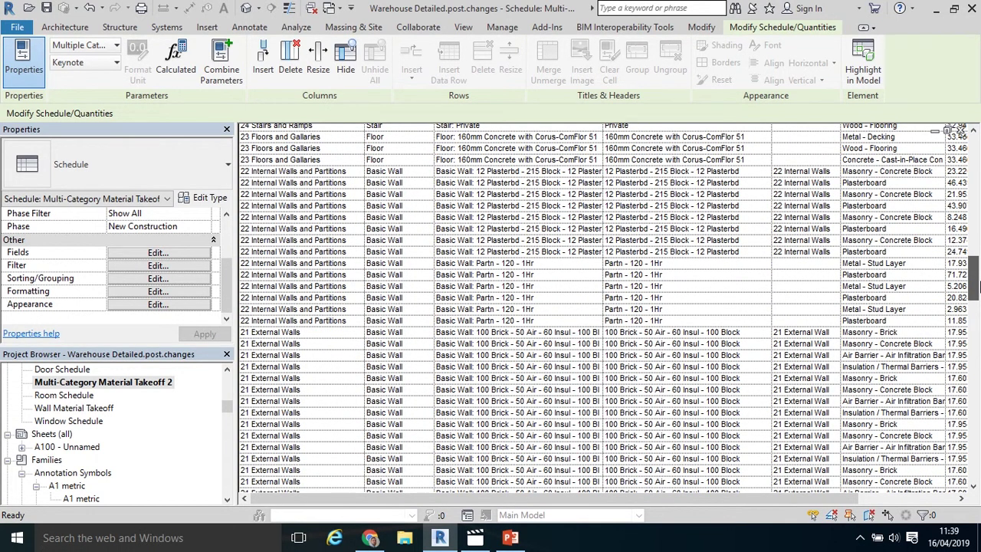
pyautogui.moveTo(976, 285); pyautogui.dragTo(976, 157)
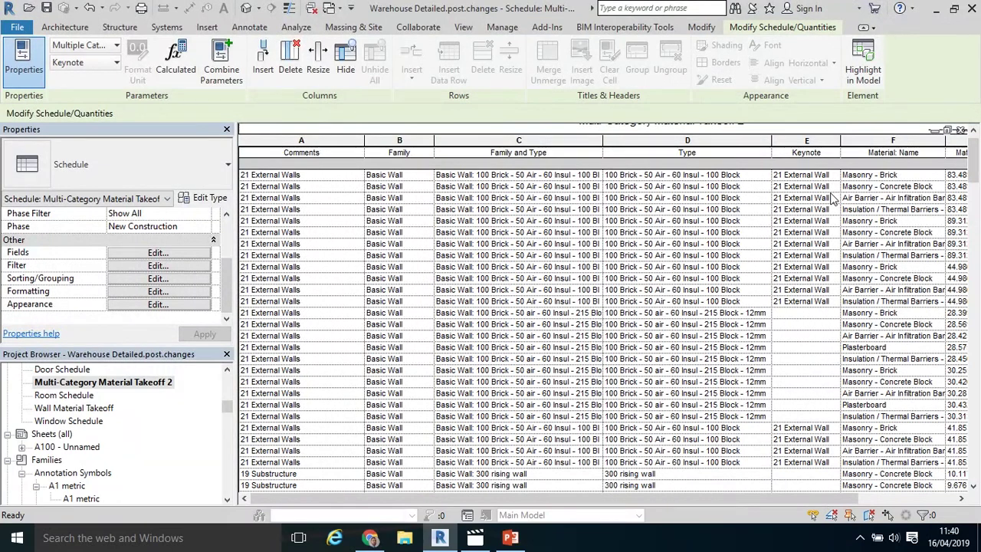
pyautogui.click(834, 314)
pyautogui.moveTo(384, 8)
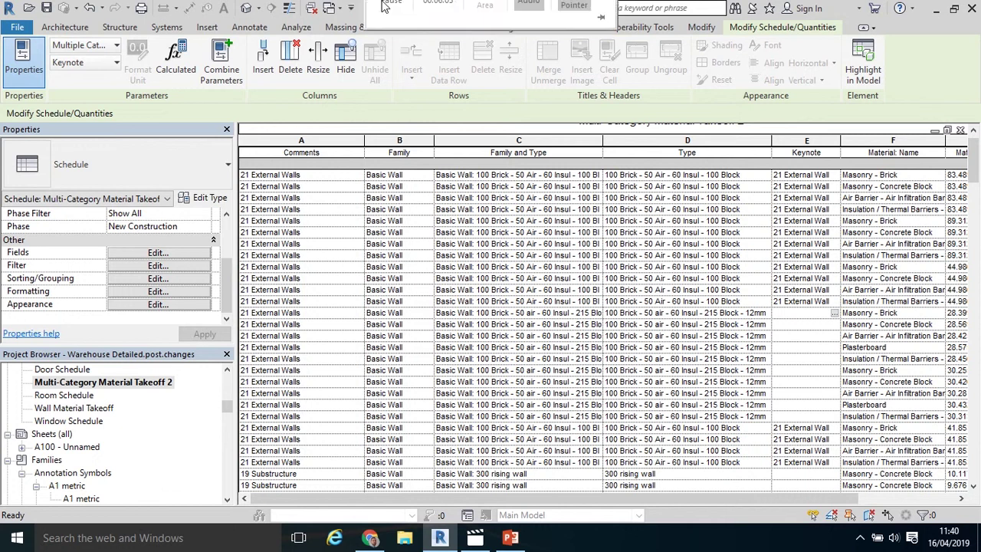
pyautogui.click(396, 32)
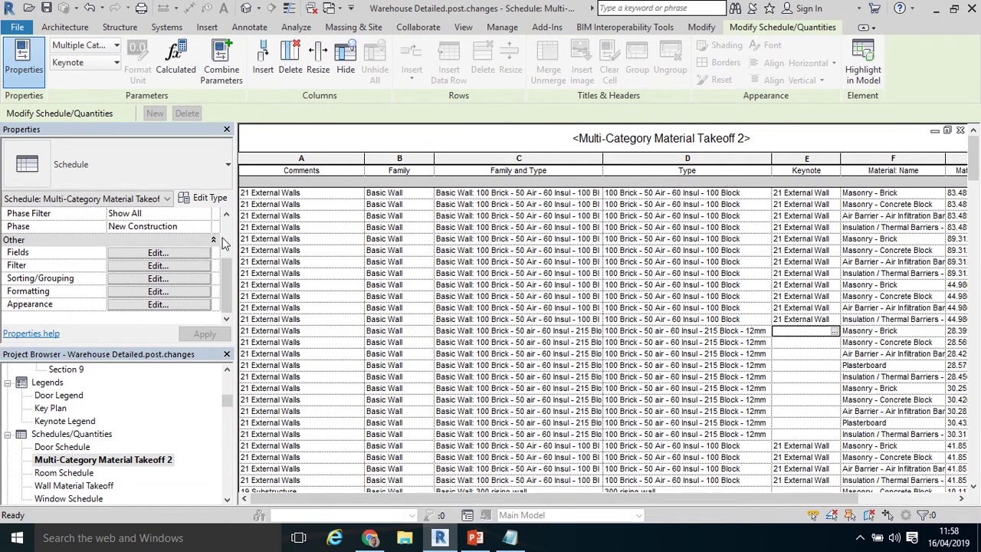
# - In 3D wo Site, open the upper exterior wall's Type Properties and its Assembly Code chooser
pyautogui.click(230, 392)
pyautogui.scroll(2, 229, 391)
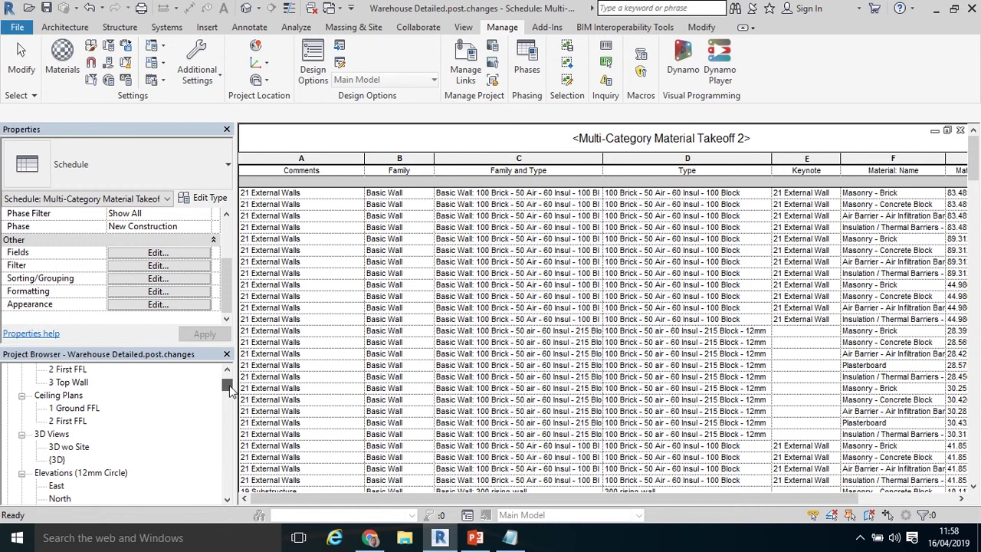
pyautogui.doubleClick(102, 451)
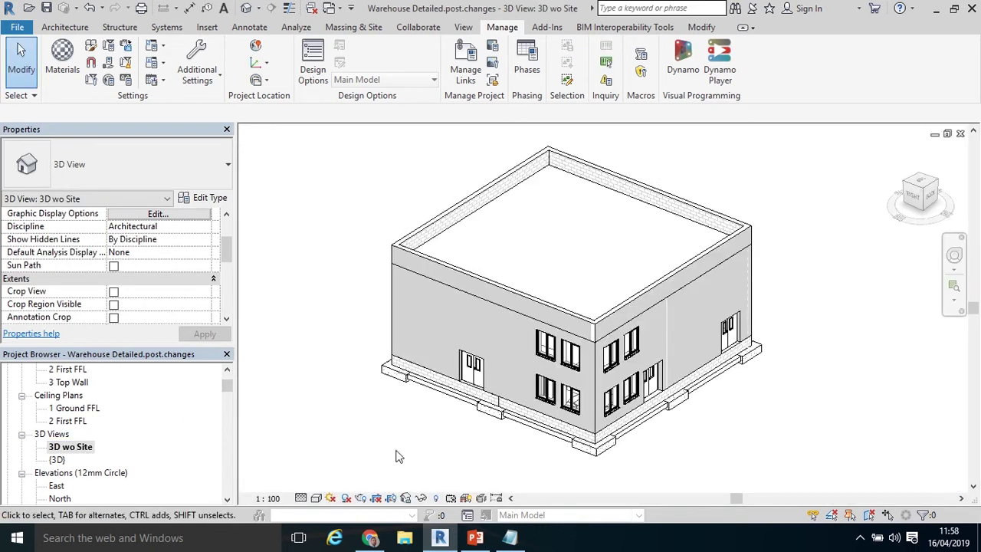
pyautogui.click(439, 281)
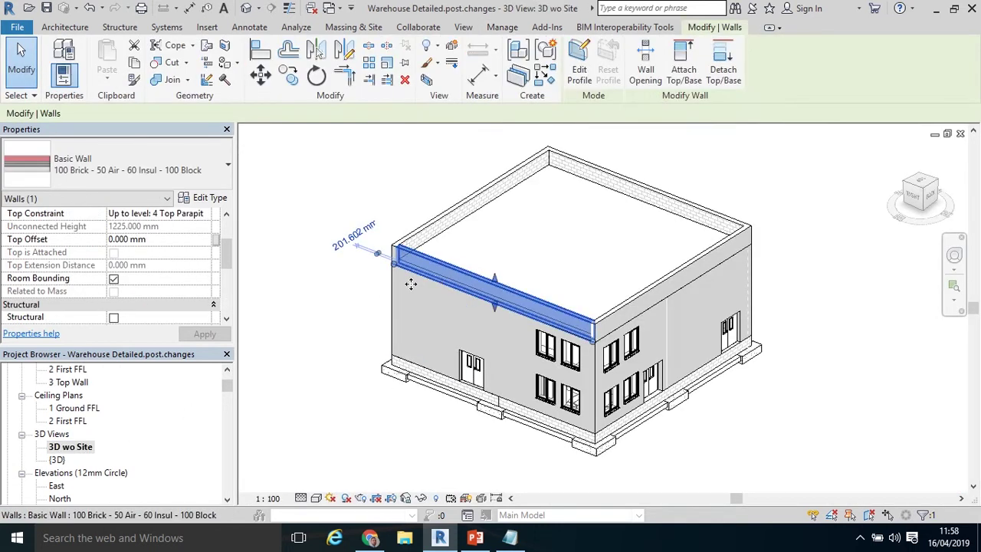
pyautogui.click(221, 199)
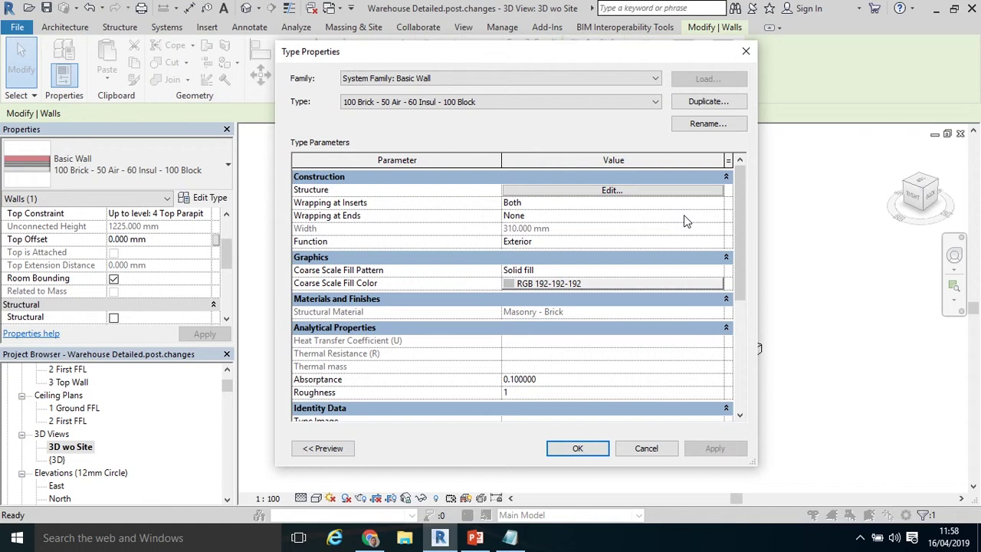
pyautogui.moveTo(739, 215); pyautogui.dragTo(740, 315)
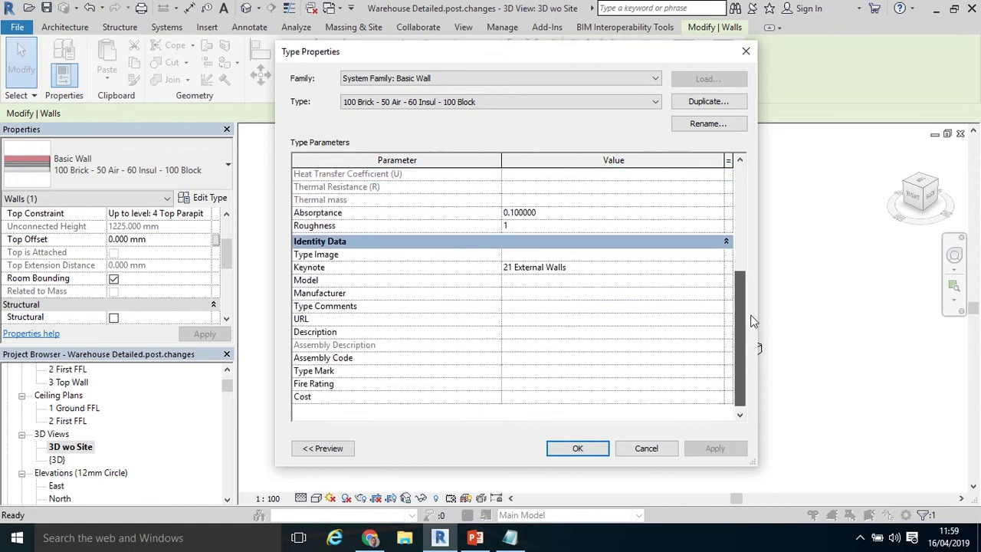
pyautogui.click(522, 358)
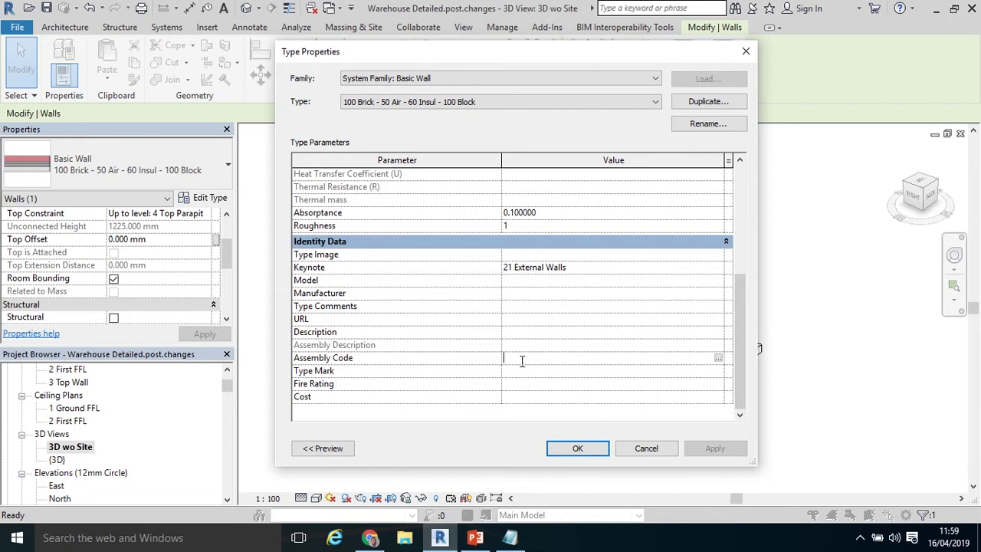
pyautogui.click(719, 359)
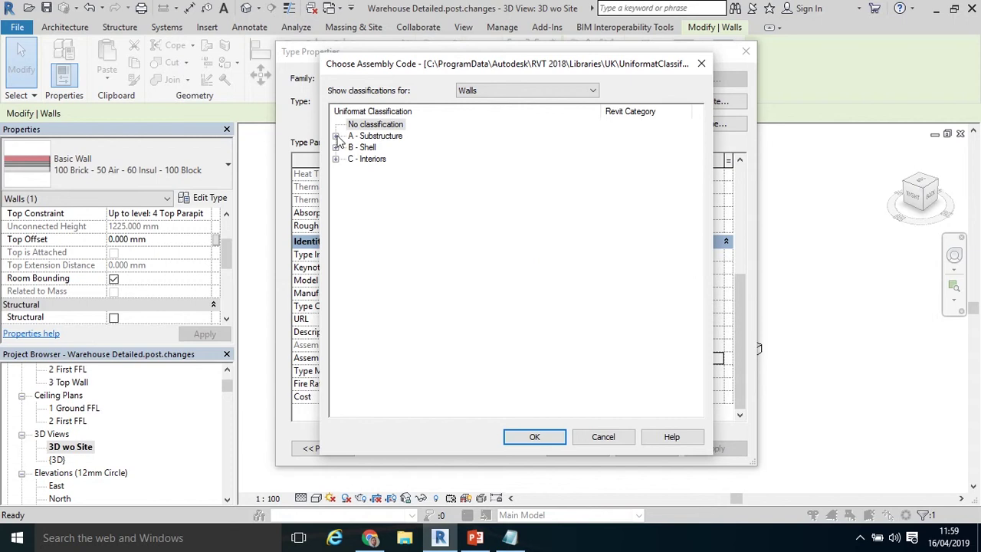
pyautogui.click(336, 135)
pyautogui.click(335, 170)
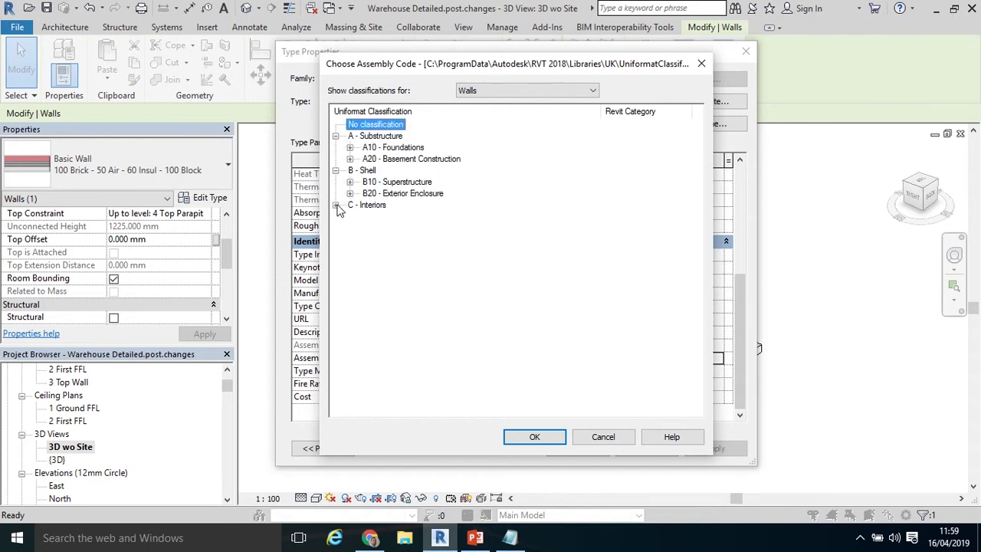
pyautogui.click(335, 205)
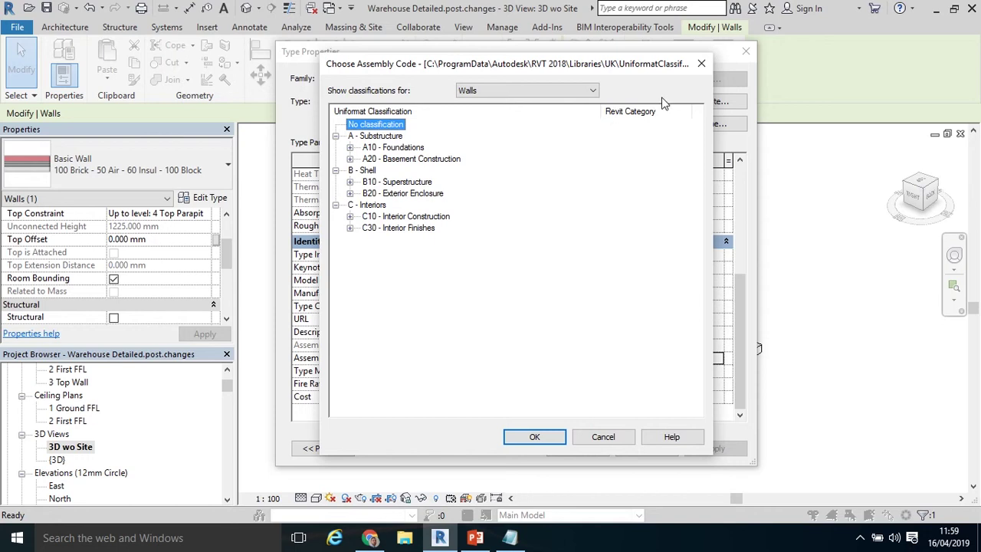
pyautogui.click(701, 64)
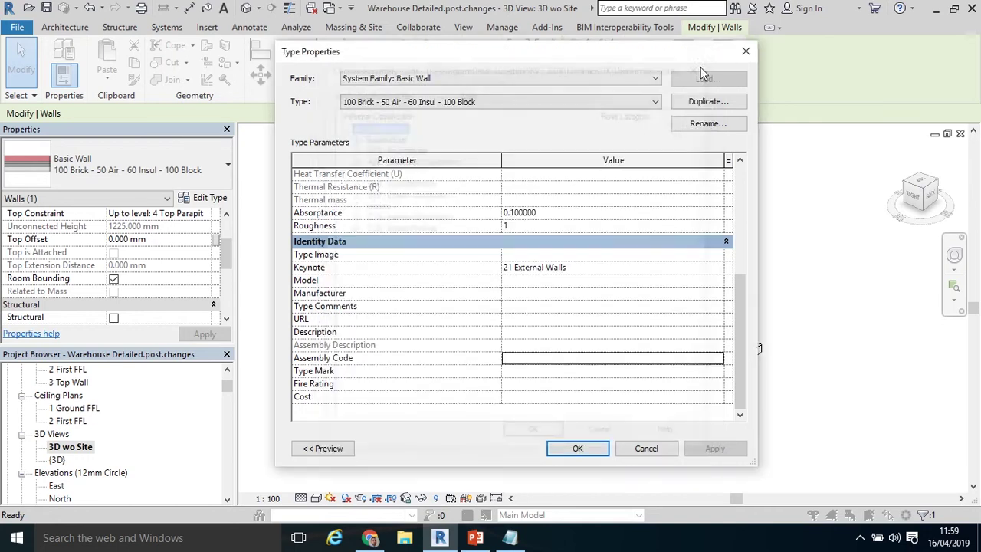
# - Save the project and open Assembly Code Settings showing the UK UniformatClassifications.txt
pyautogui.click(744, 53)
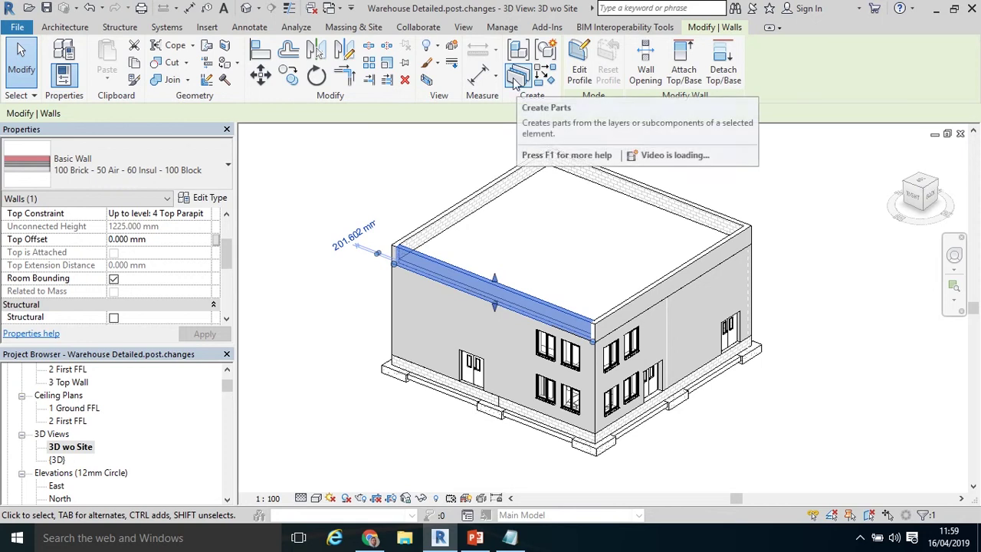
pyautogui.click(502, 27)
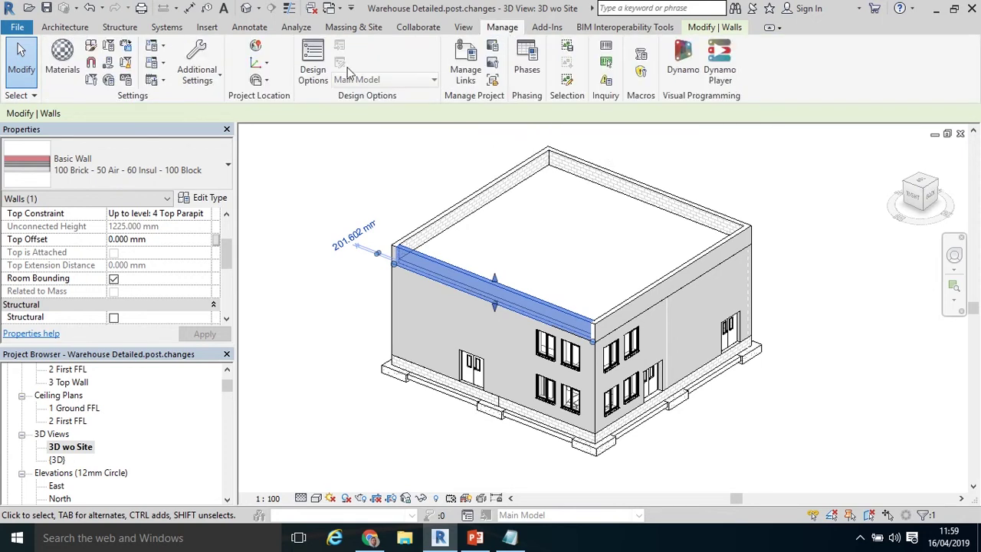
pyautogui.click(201, 88)
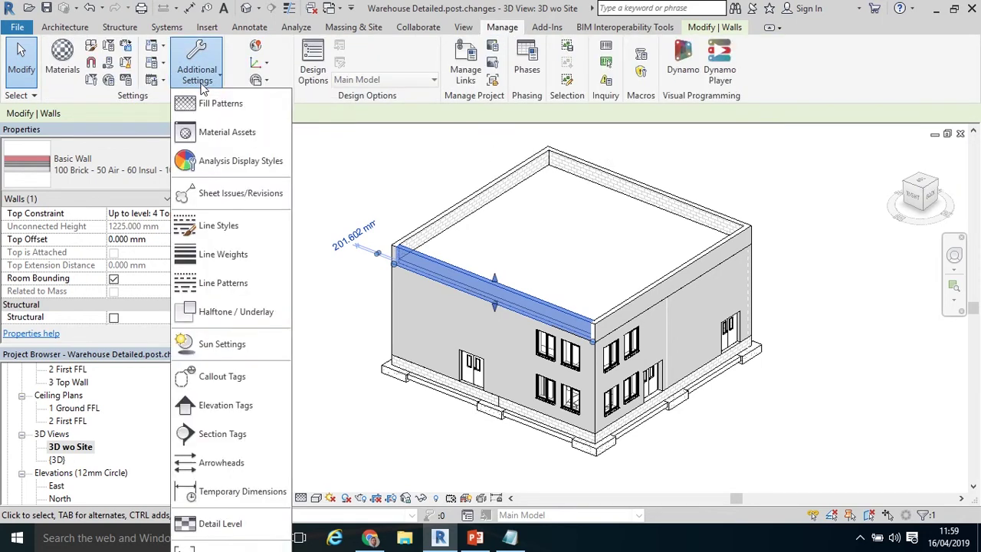
pyautogui.click(226, 549)
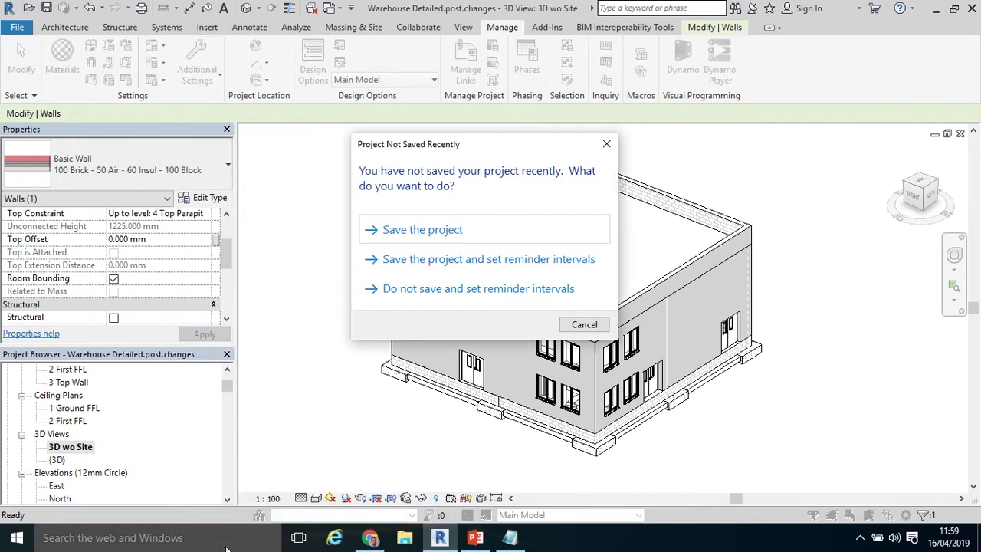
pyautogui.click(414, 230)
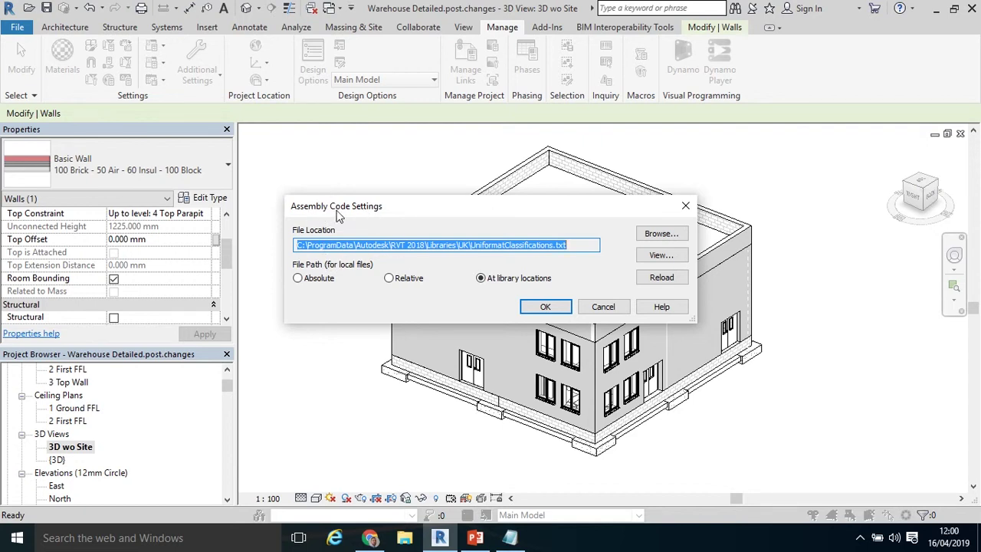
# - Copy the UniformatClassifications file from the UK library folder through the assembly code file browser
pyautogui.click(651, 234)
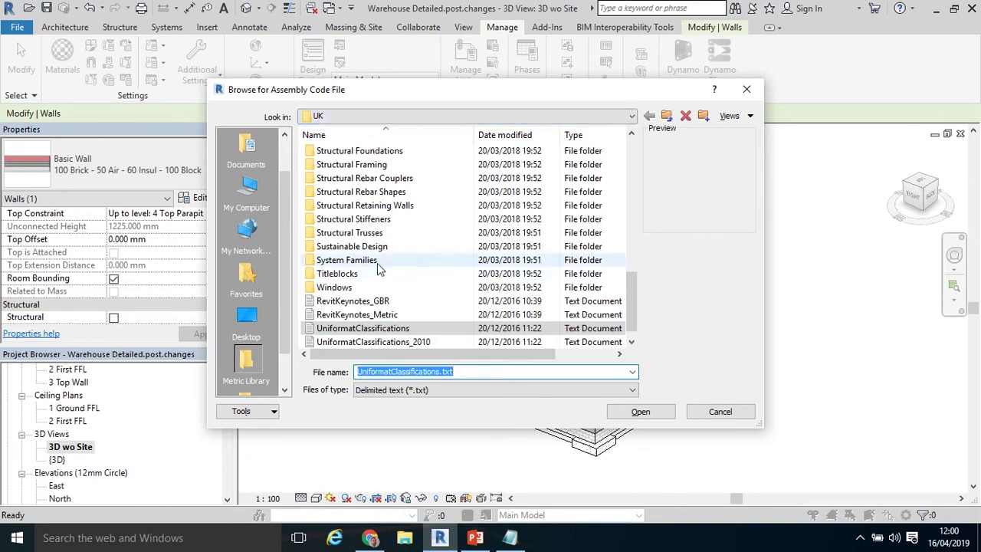
pyautogui.rightClick(415, 330)
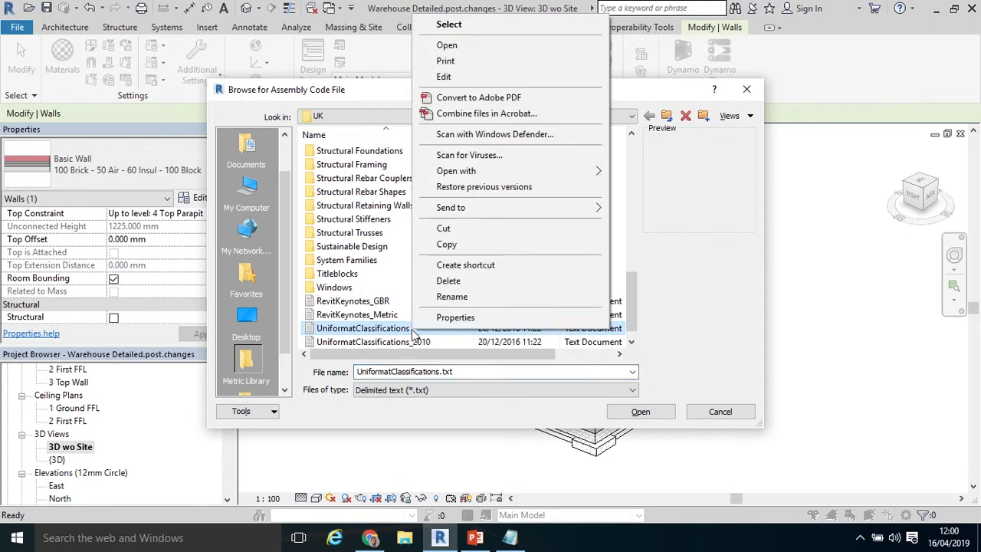
pyautogui.click(447, 243)
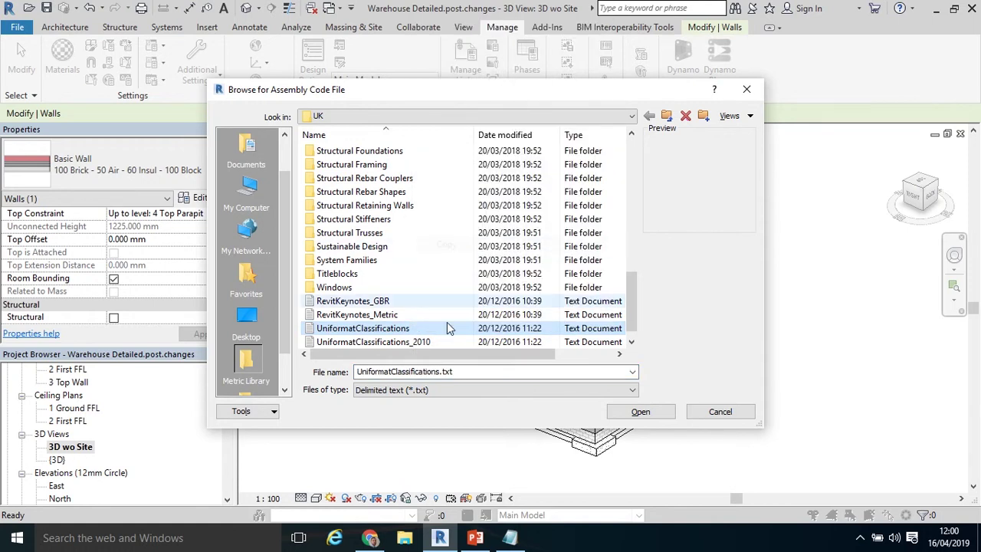
# - Paste the copied UniformatClassifications file into the Desktop's Keynotes and Assembly Codes > Assembly Codes folder
pyautogui.click(979, 537)
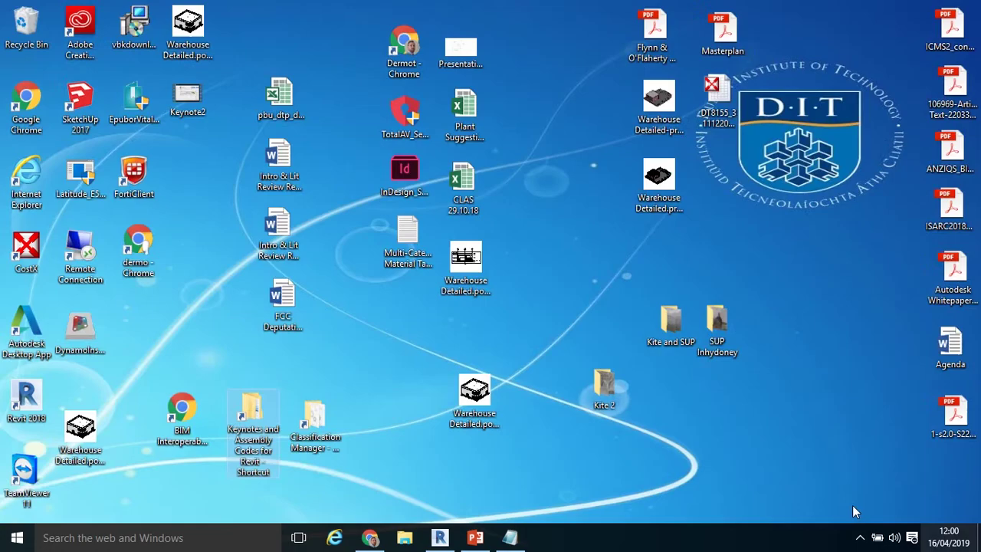
pyautogui.doubleClick(245, 414)
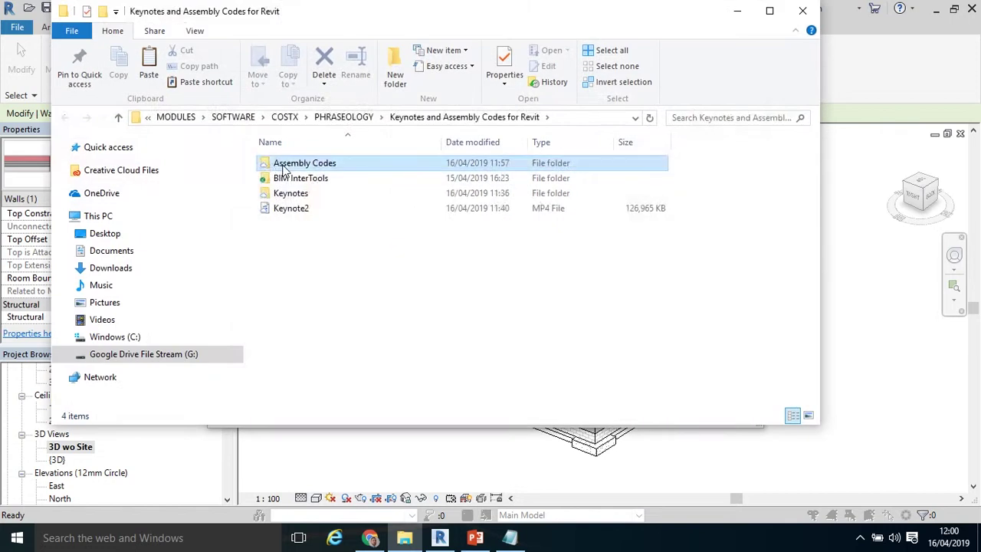
pyautogui.doubleClick(307, 162)
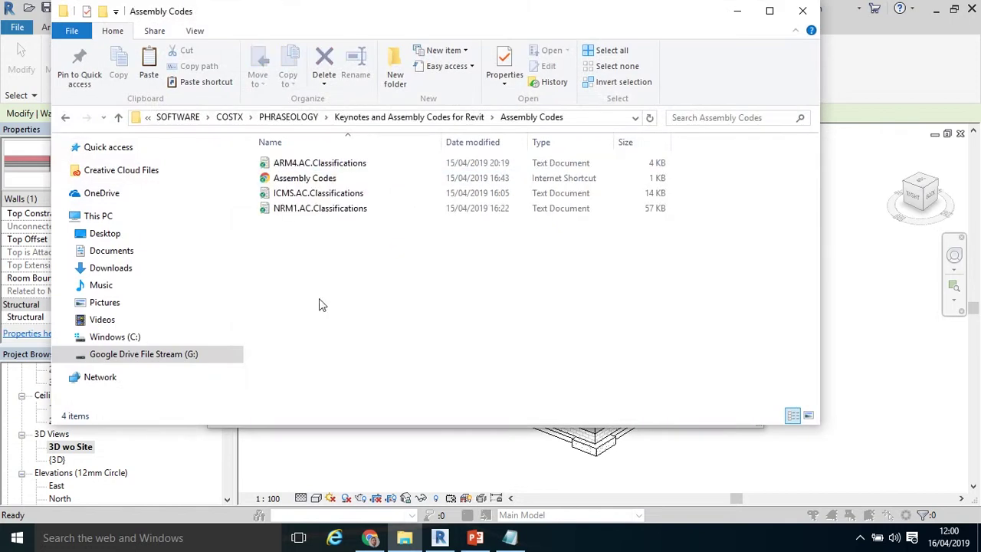
pyautogui.rightClick(306, 256)
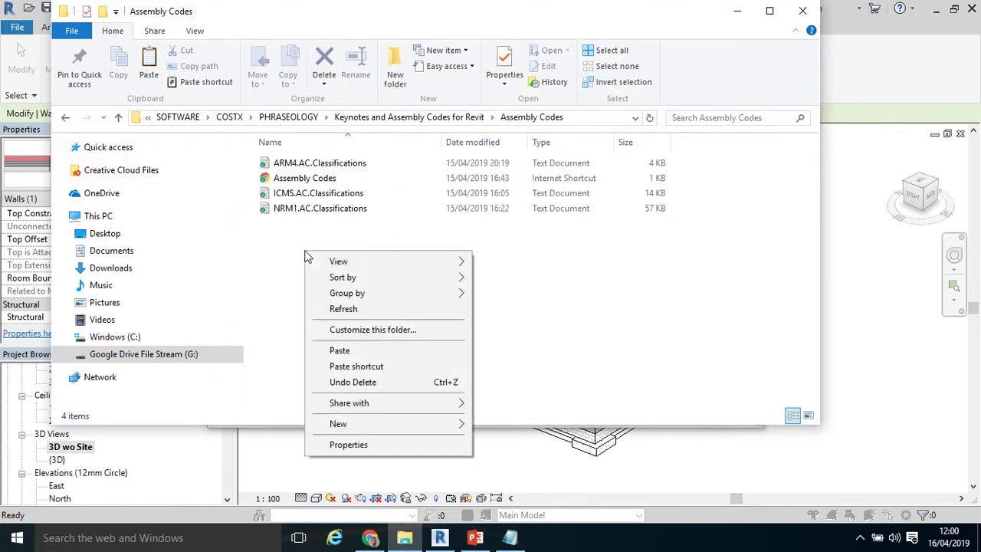
pyautogui.click(341, 351)
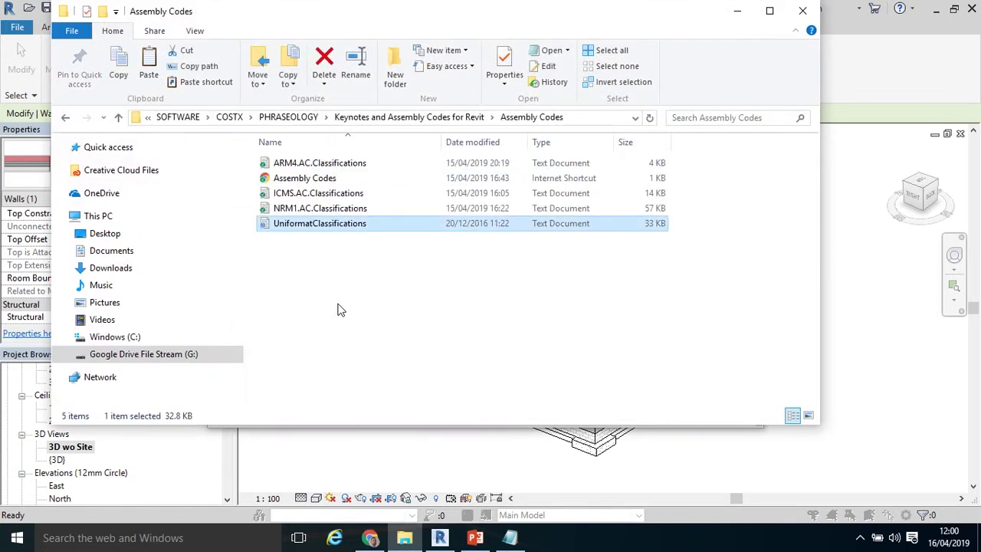
# - Rename the pasted file to UserDefinedClassifications
pyautogui.click(292, 229)
pyautogui.click(307, 223)
pyautogui.moveTo(313, 223); pyautogui.dragTo(278, 224)
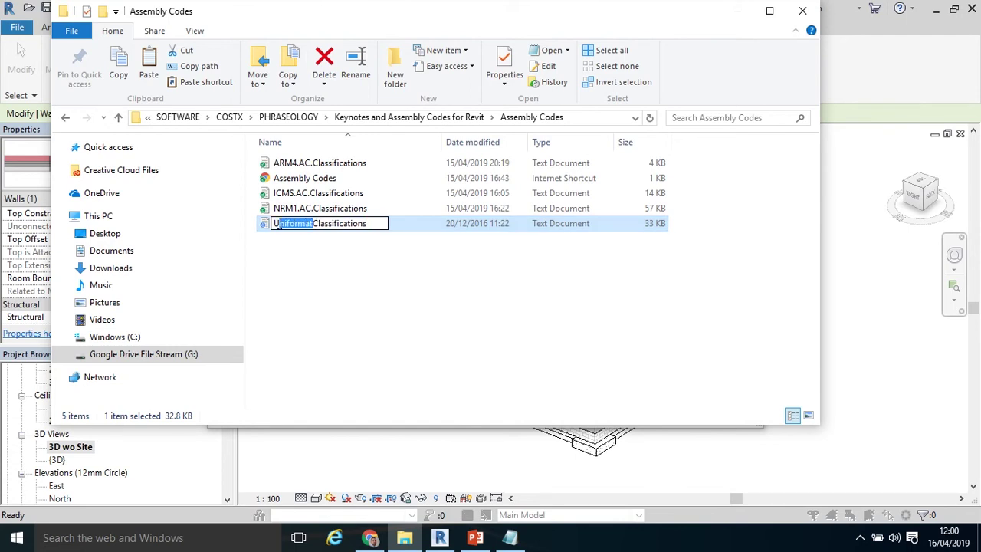
pyautogui.write('serF')
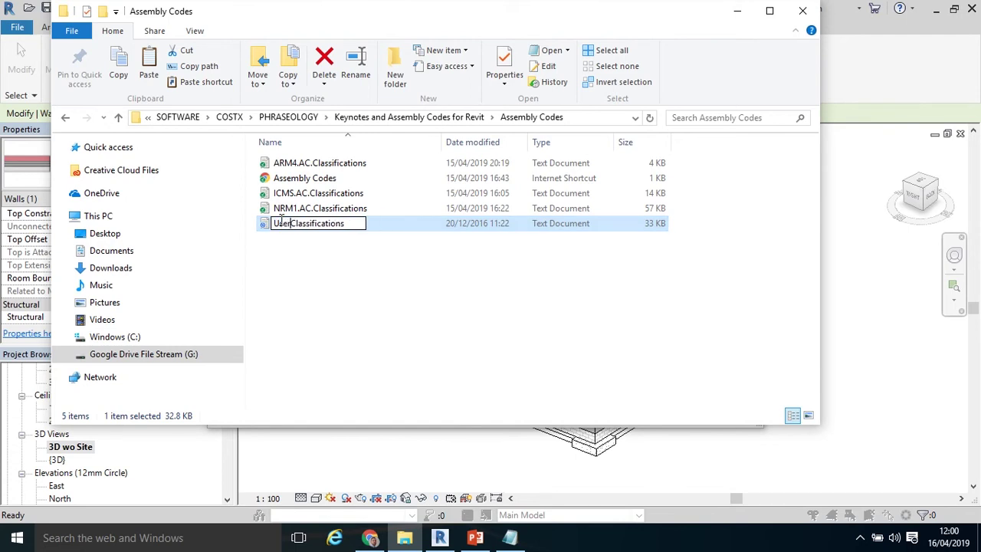
pyautogui.press('BackSpace')
pyautogui.write('Define')
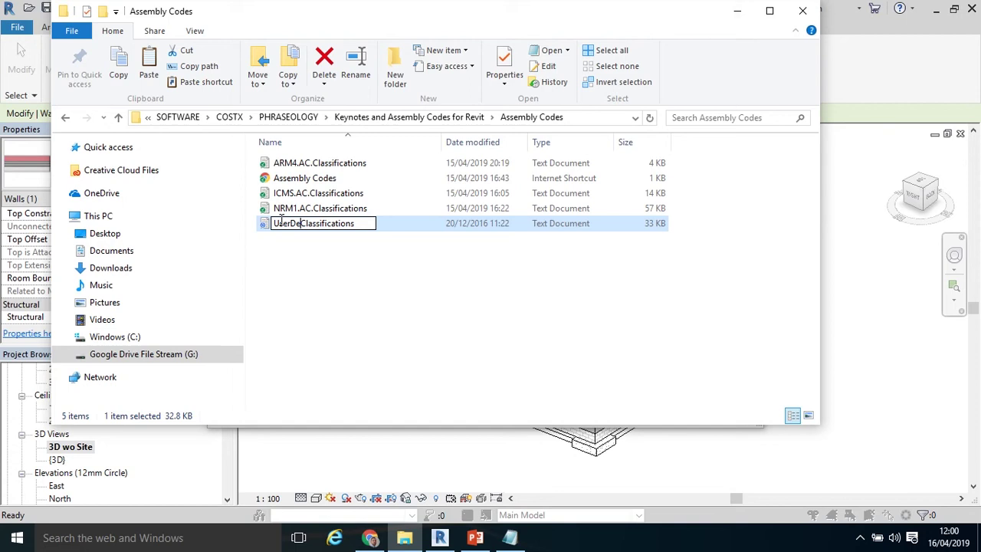
pyautogui.write('d')
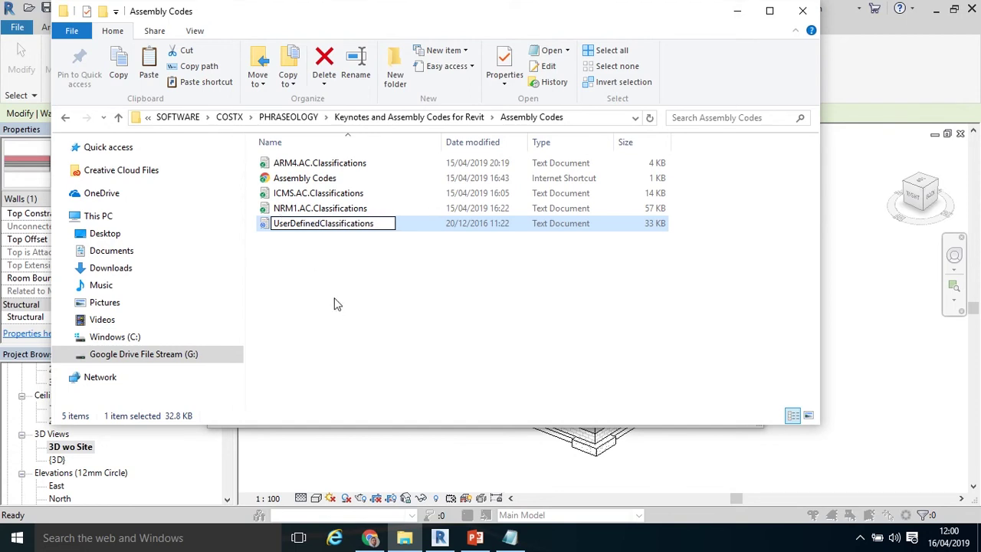
pyautogui.press('Return')
# - Open UserDefinedClassifications in a maximized Notepad, delete all its Uniformat entries, and close it
pyautogui.doubleClick(324, 223)
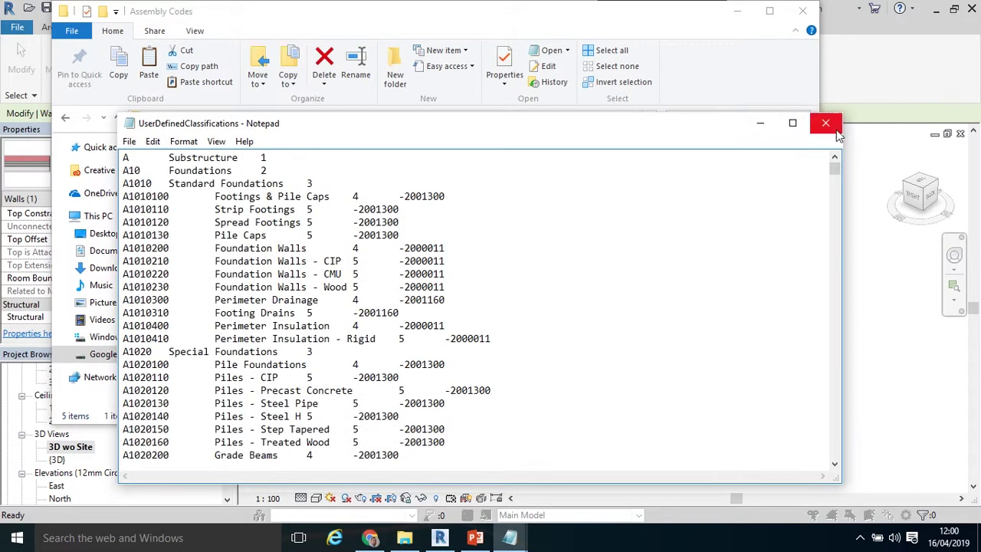
pyautogui.click(792, 122)
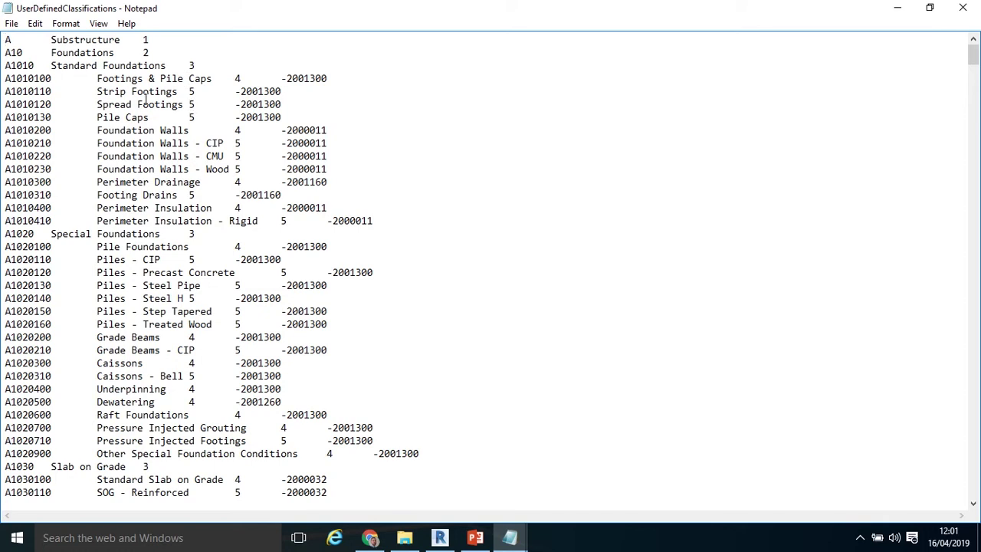
pyautogui.hotkey('ctrl', 'a')
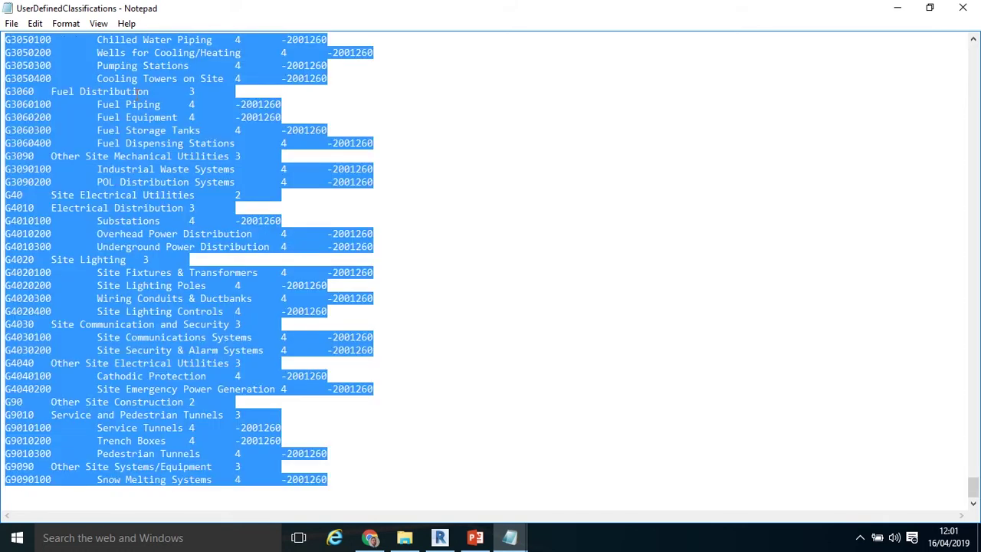
pyautogui.press('Delete')
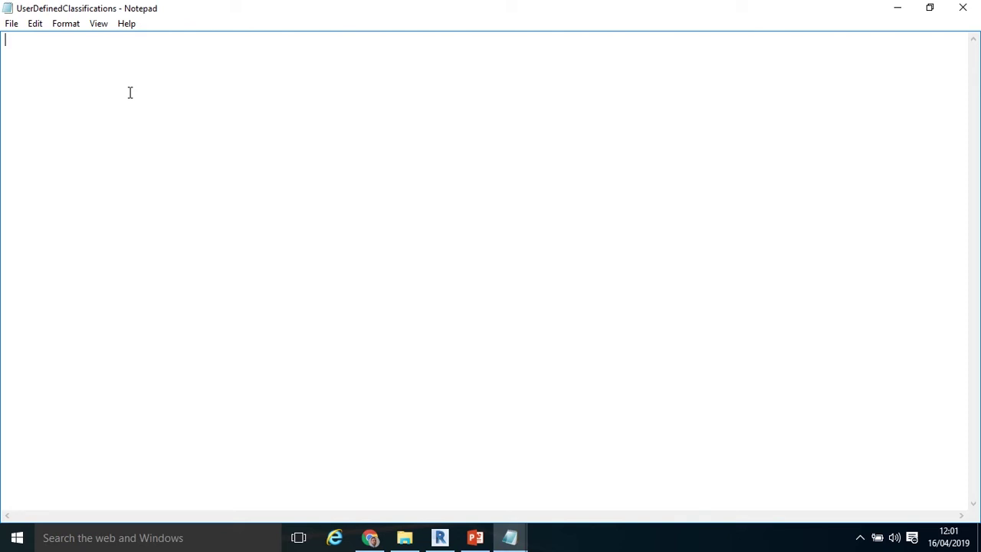
pyautogui.click(963, 7)
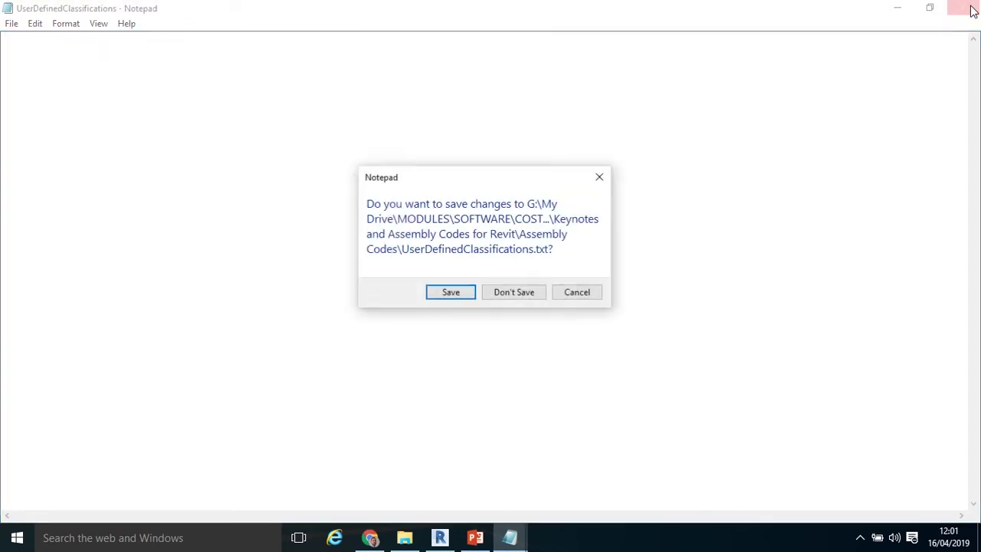
# - Close the emptied file without saving, then review NRM1.AC.Classifications full-screen in Notepad and close it
pyautogui.click(514, 293)
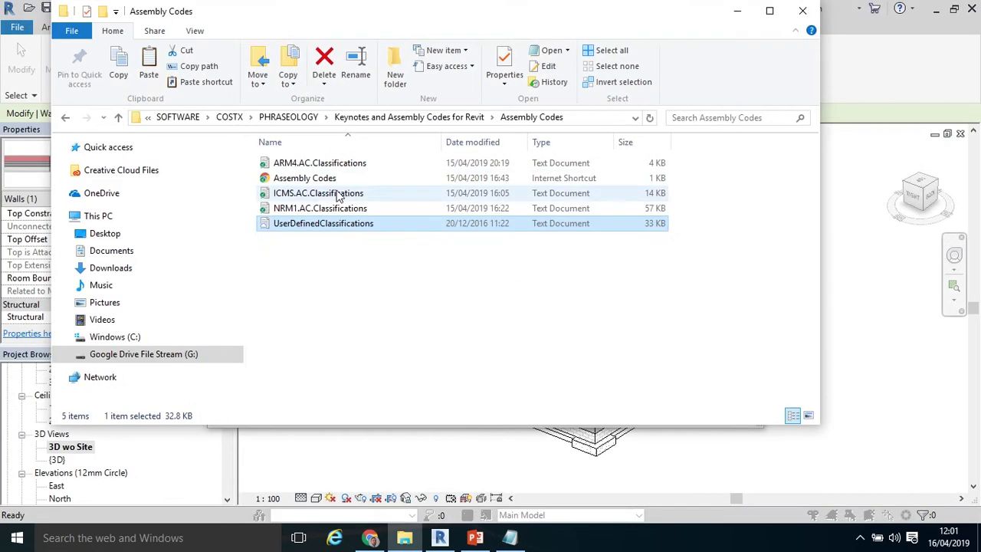
pyautogui.click(288, 214)
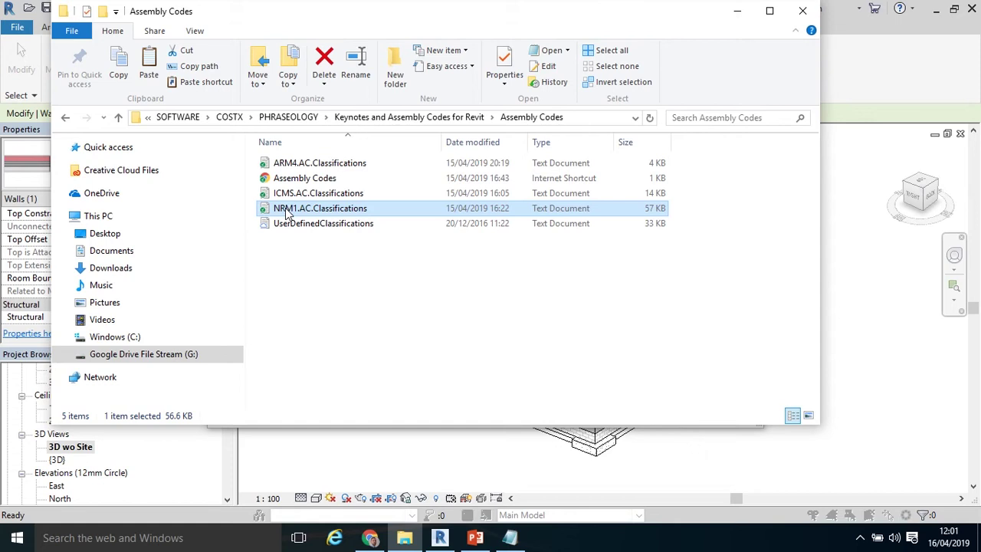
pyautogui.doubleClick(288, 214)
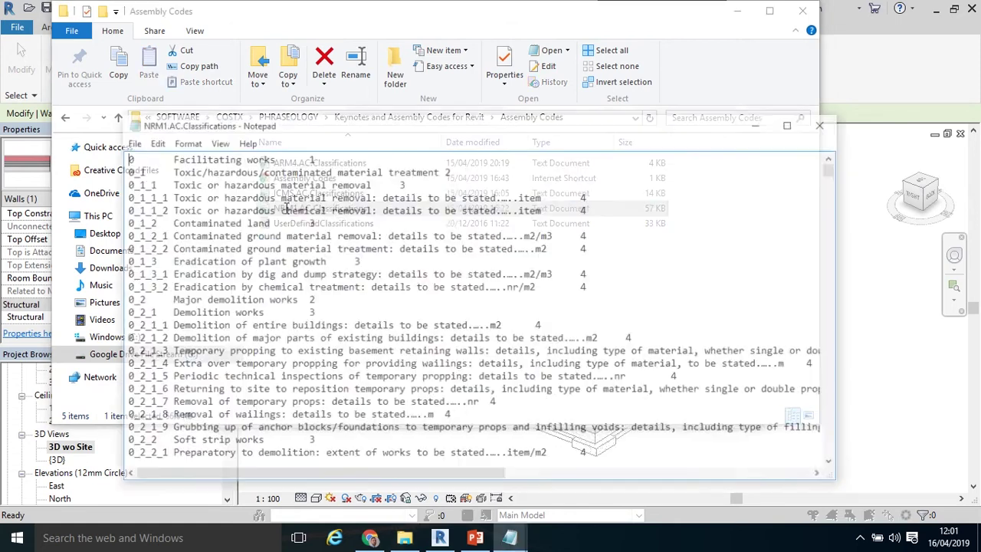
pyautogui.click(793, 123)
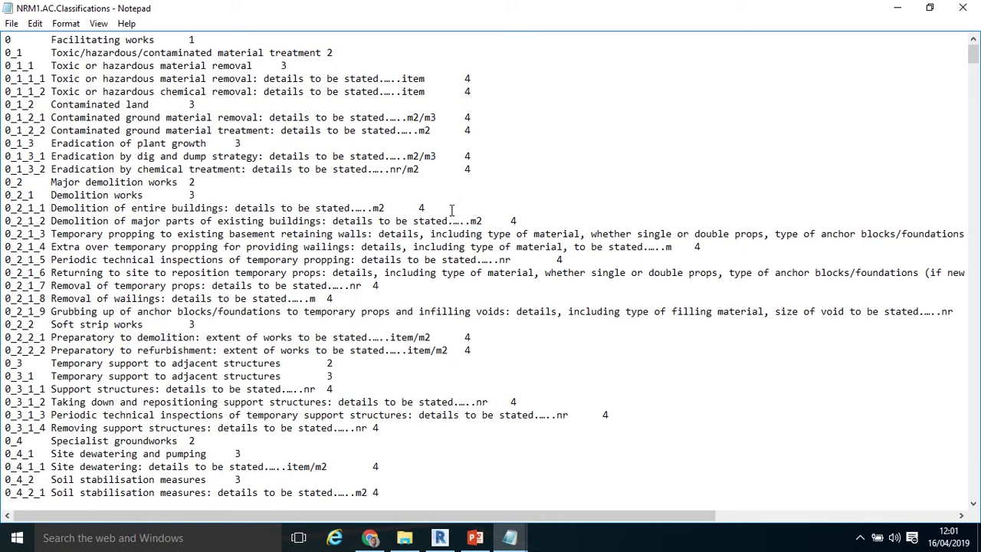
pyautogui.click(970, 7)
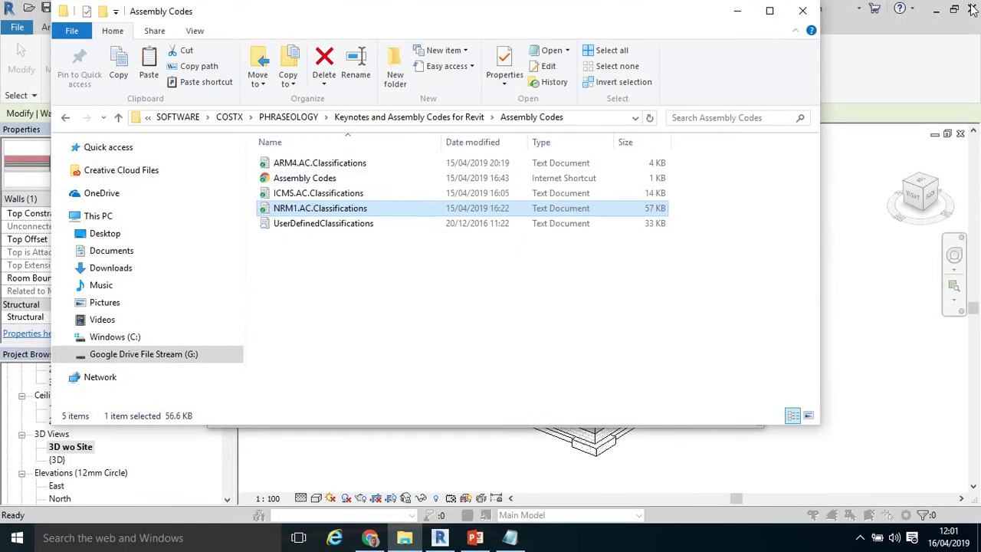
# - Open ICMS.AC.Classifications in a maximized Notepad to review its codes, descriptions and levels
pyautogui.doubleClick(287, 195)
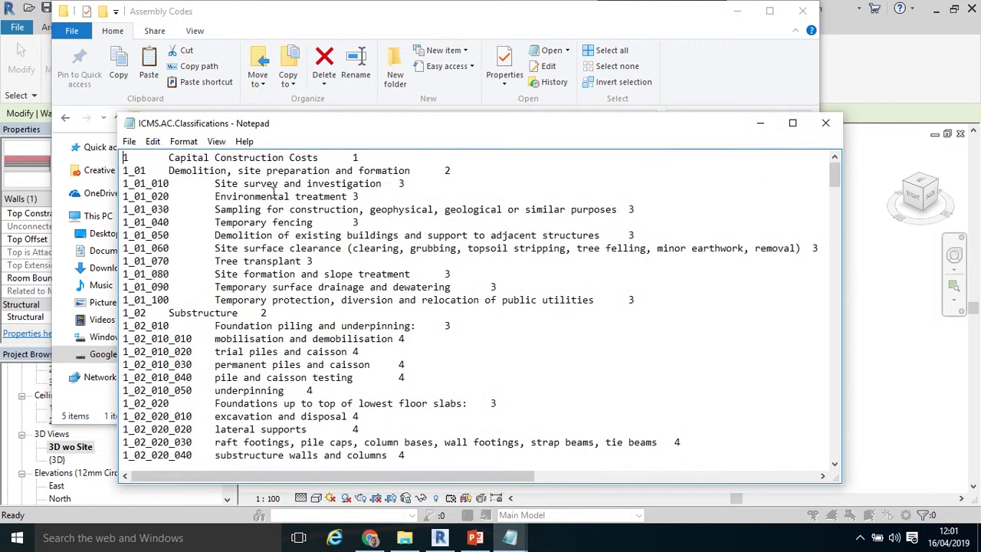
pyautogui.doubleClick(789, 124)
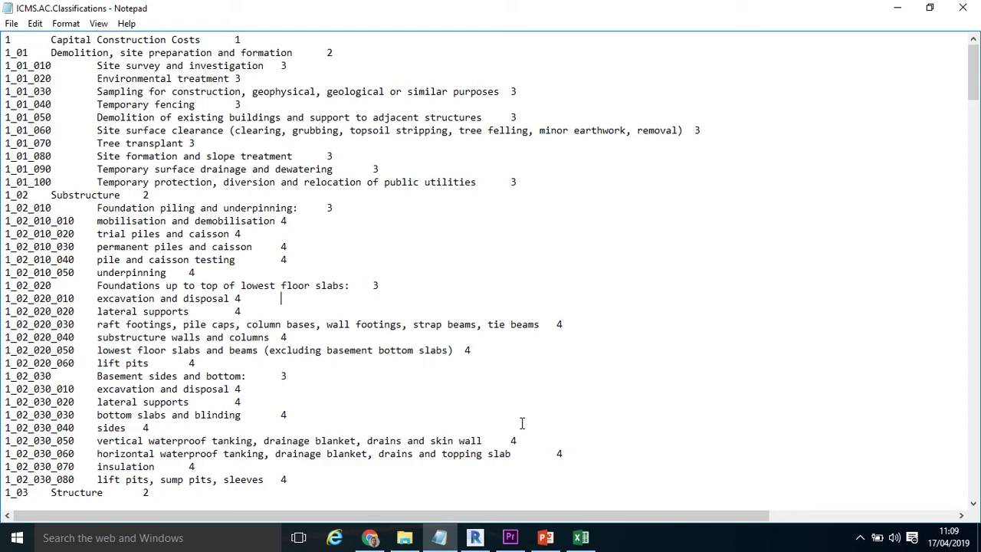
pyautogui.click(580, 538)
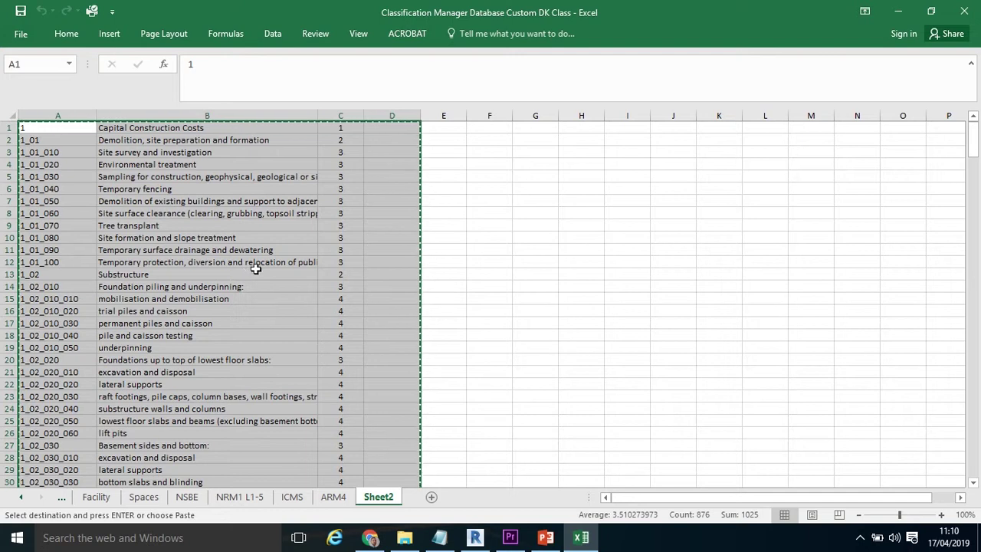
# - Copy the selected ICMS code, description and level columns A–D on Excel's Sheet2
pyautogui.scroll(-5, 254, 267)
pyautogui.scroll(5, 256, 269)
pyautogui.rightClick(144, 208)
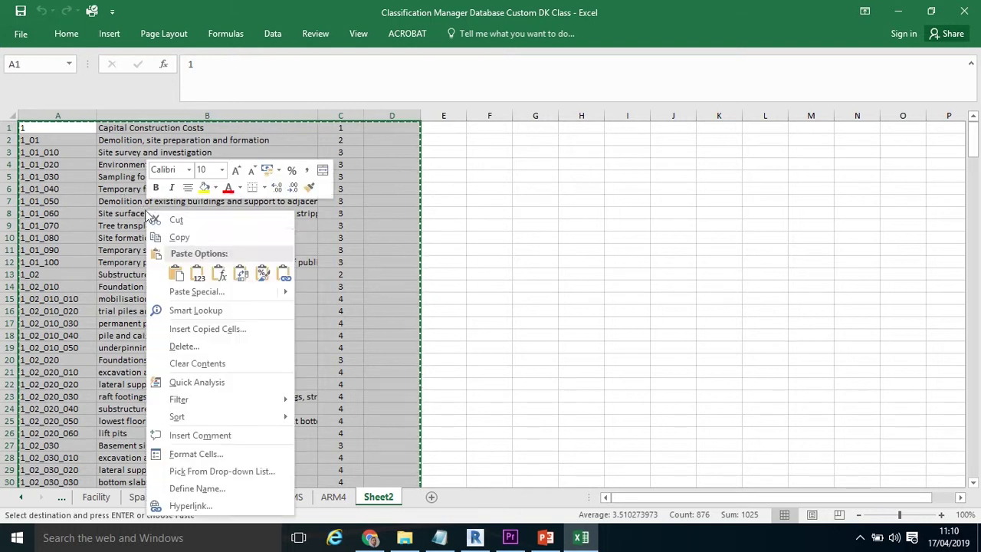
pyautogui.click(178, 238)
pyautogui.scroll(-20, 253, 276)
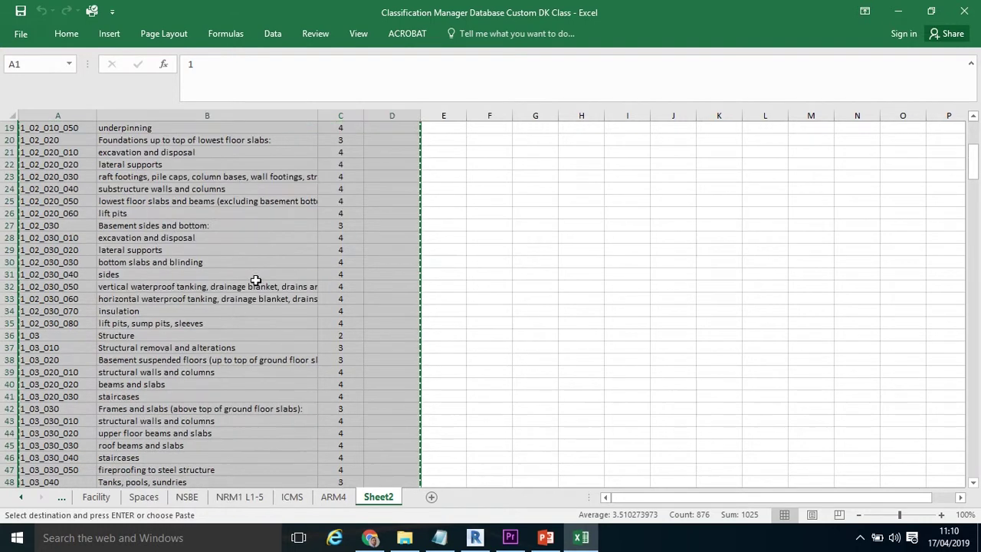
pyautogui.scroll(-20, 255, 281)
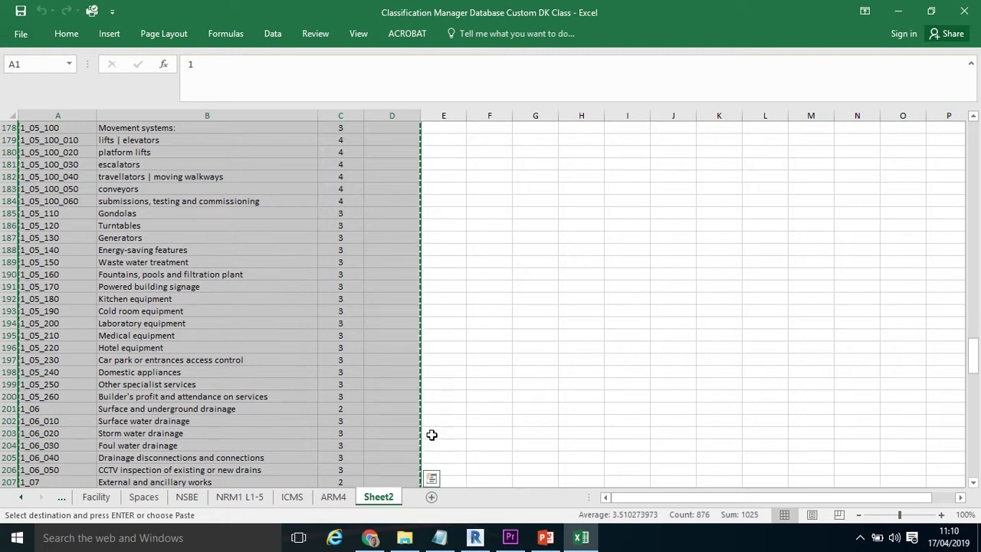
# - Swap the ICMS.AC.Classifications text for the list copied from Excel, then scroll back to the top
pyautogui.click(440, 537)
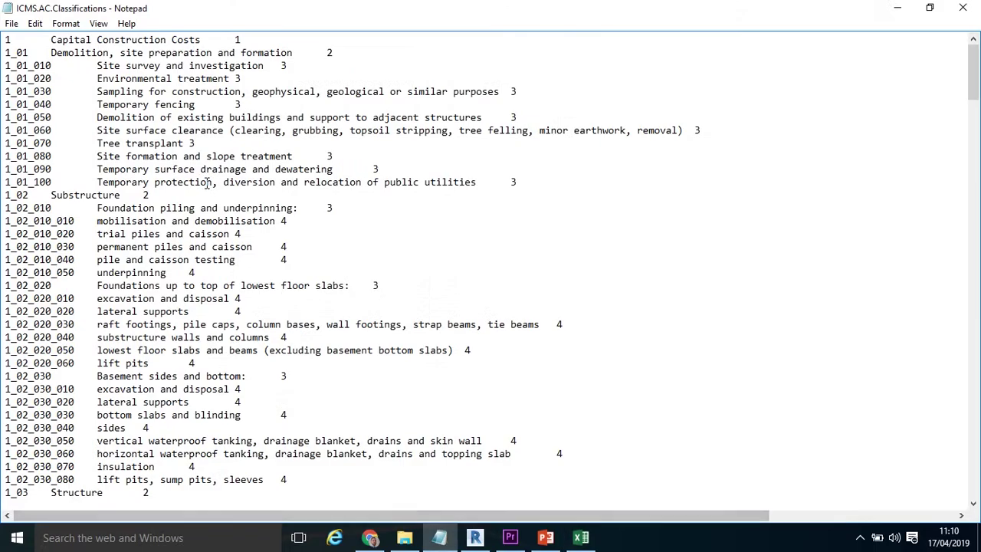
pyautogui.hotkey('ctrl', 'a')
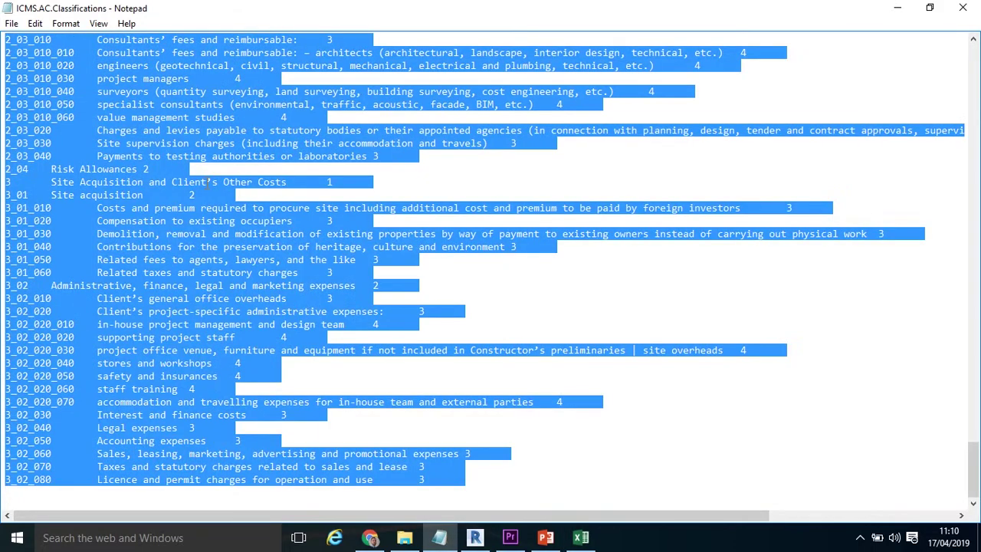
pyautogui.hotkey('ctrl', 'x')
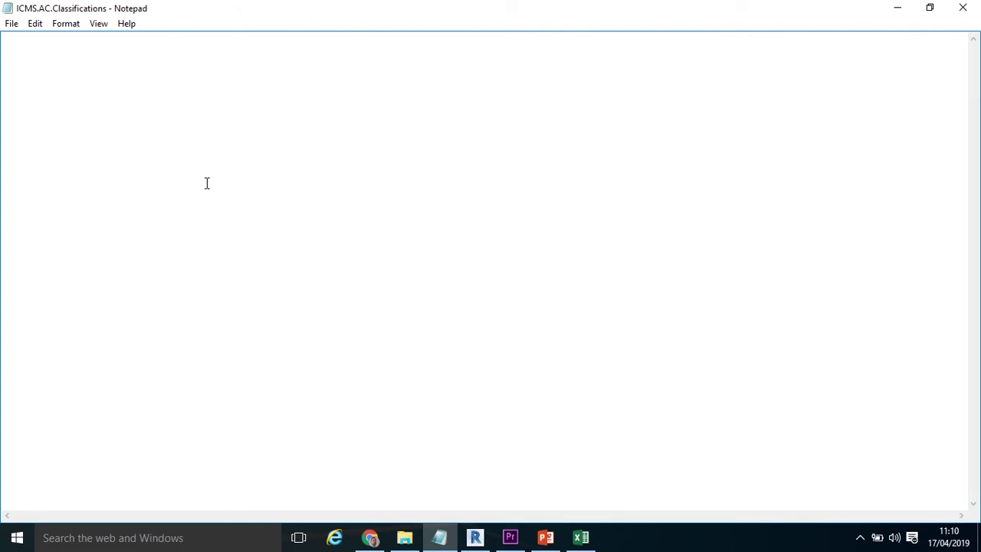
pyautogui.hotkey('ctrl', 'v')
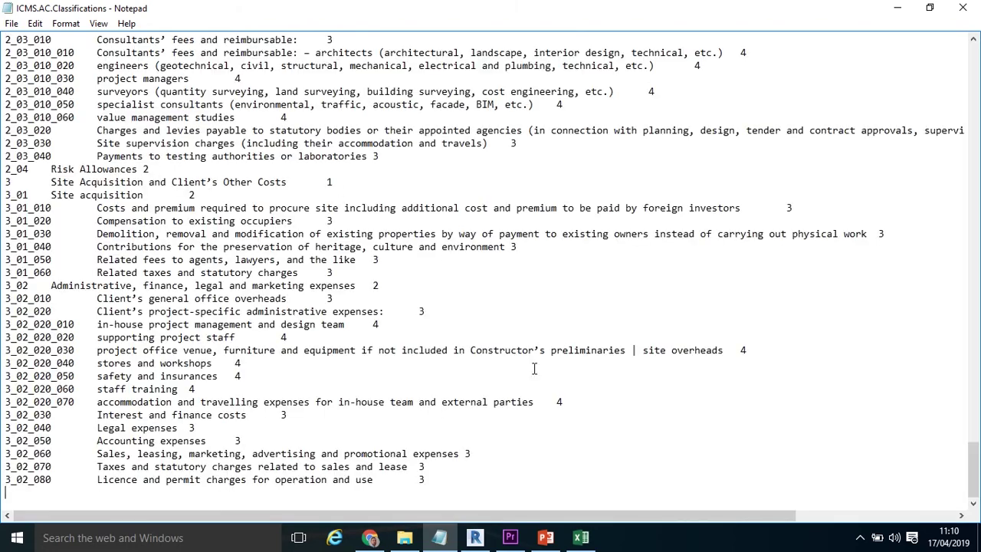
pyautogui.moveTo(973, 469); pyautogui.dragTo(968, 71)
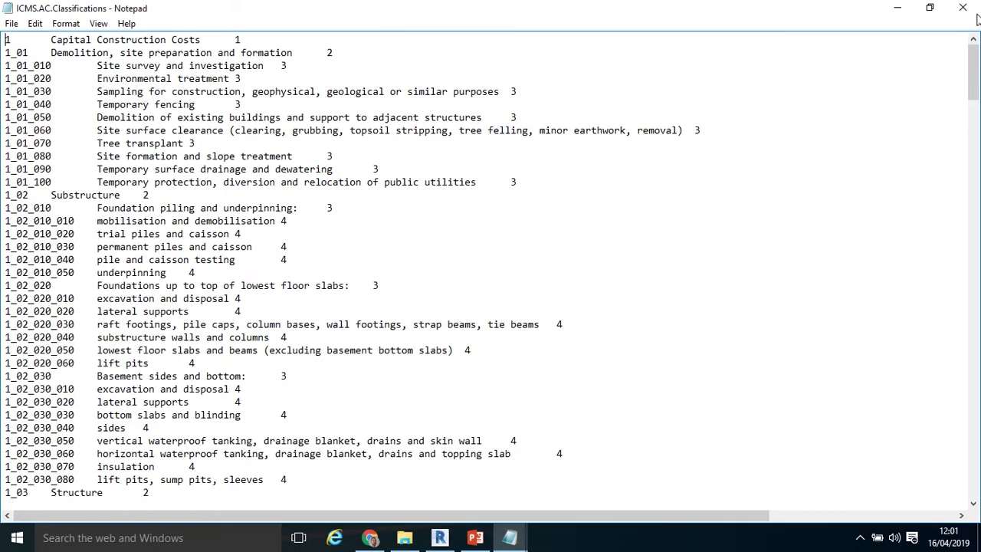
# - Close Notepad and Explorer, then select Desktop > Keynotes and Assembly Codes > Assembly Codes > ICMS.AC.Classifications
pyautogui.click(977, 17)
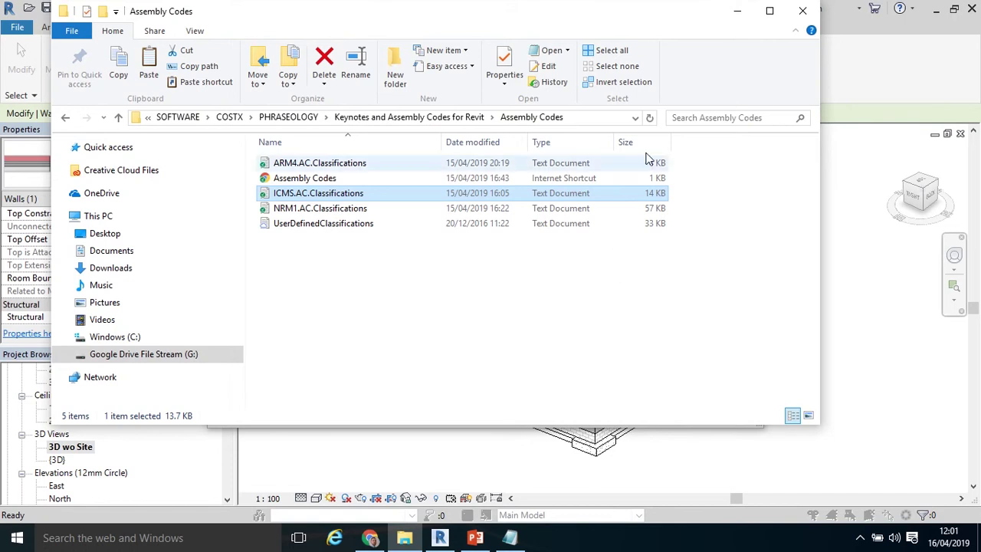
pyautogui.click(803, 11)
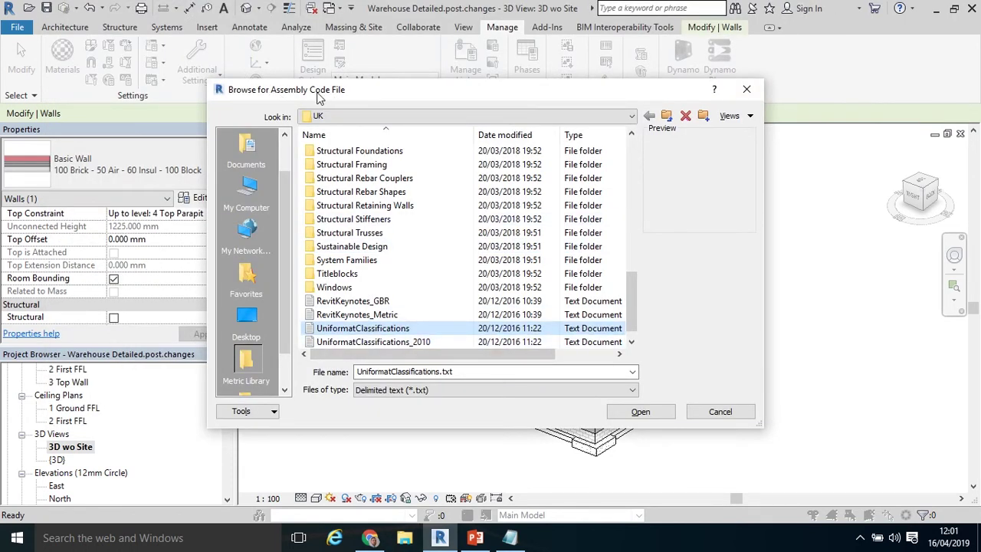
pyautogui.click(256, 319)
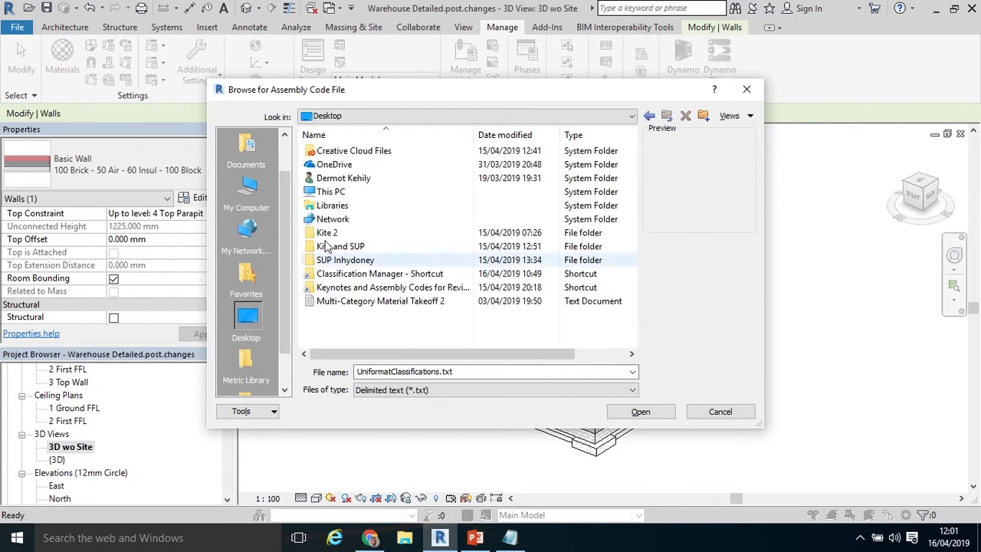
pyautogui.doubleClick(353, 288)
pyautogui.doubleClick(356, 162)
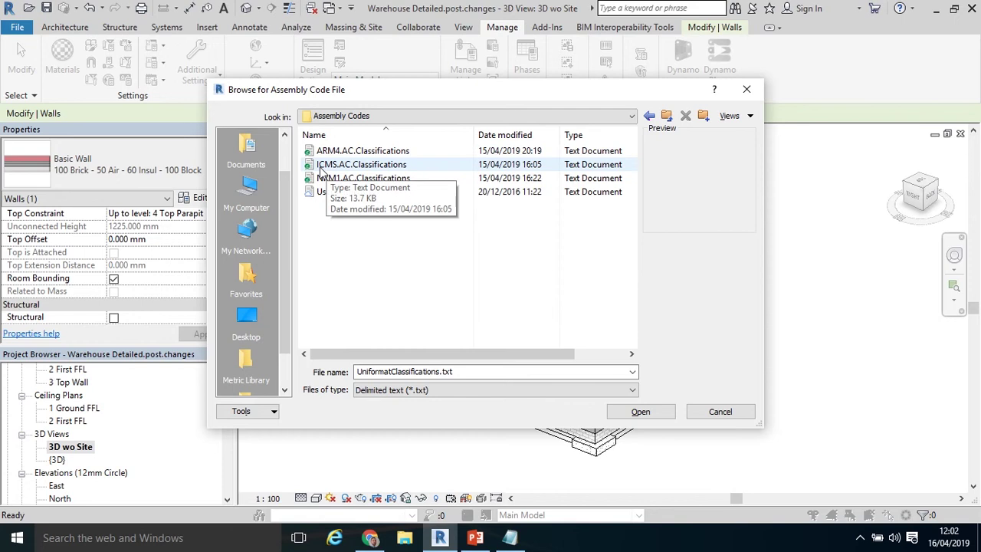
pyautogui.click(332, 165)
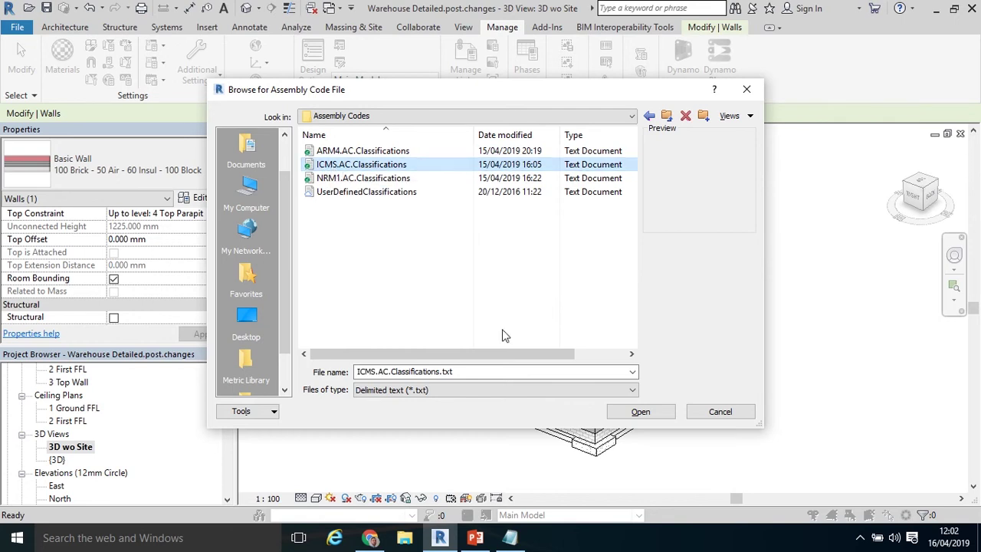
# - Load ICMS.AC.Classifications.txt, dismissing the library-location warning and the reload confirmation
pyautogui.click(640, 413)
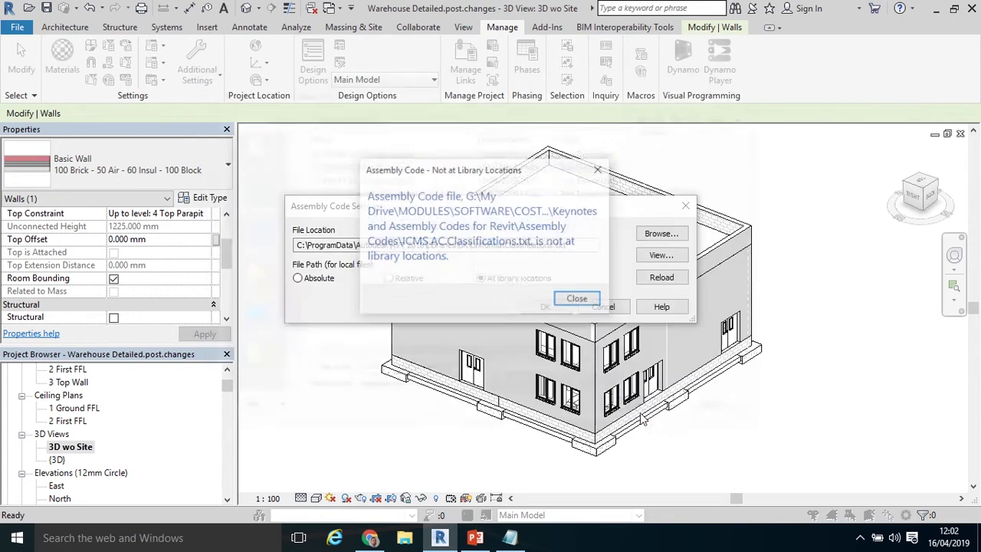
pyautogui.click(591, 305)
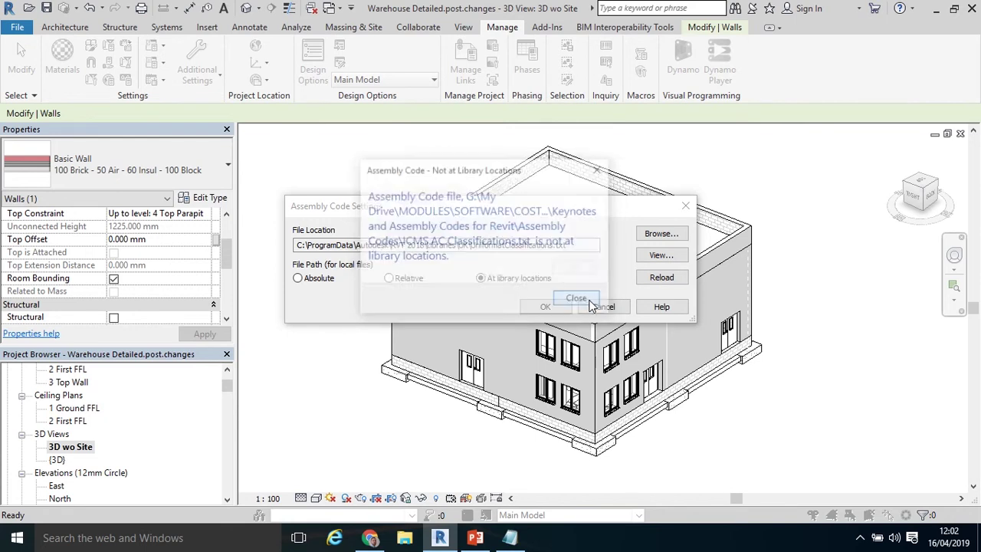
pyautogui.click(571, 271)
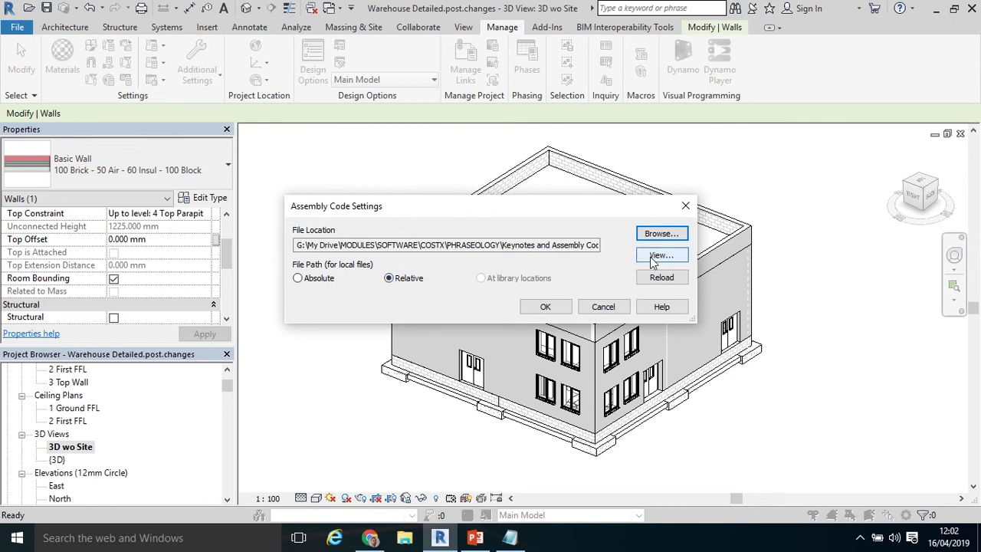
# - Expand ICMS tree nodes 1, 2, 3 and 1_01 to verify categories, then accept Assembly Code Settings
pyautogui.click(684, 256)
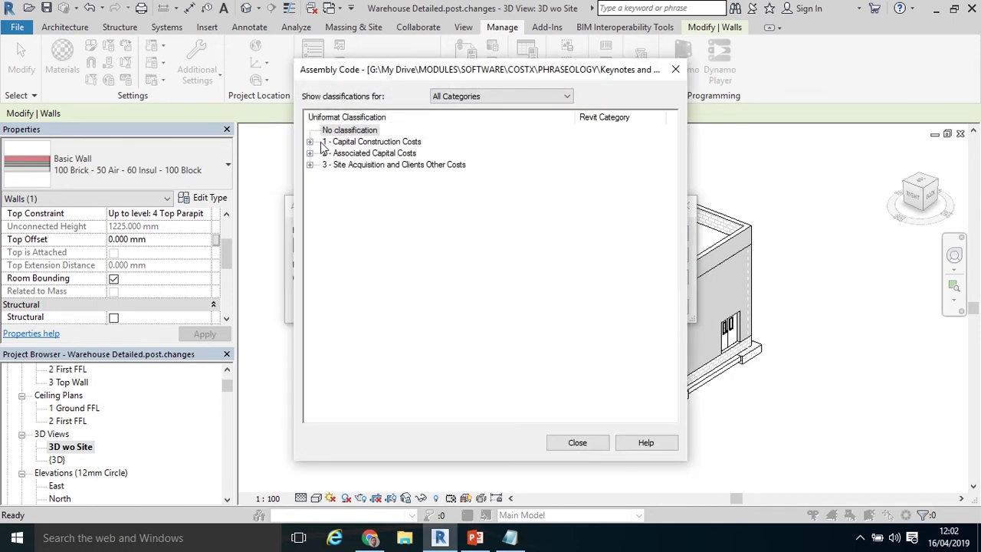
pyautogui.click(311, 142)
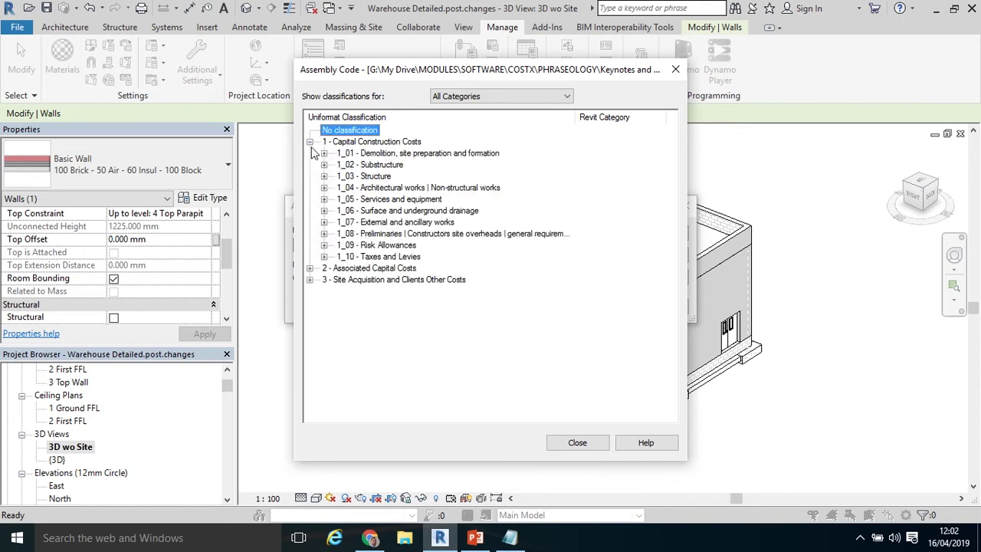
pyautogui.click(310, 269)
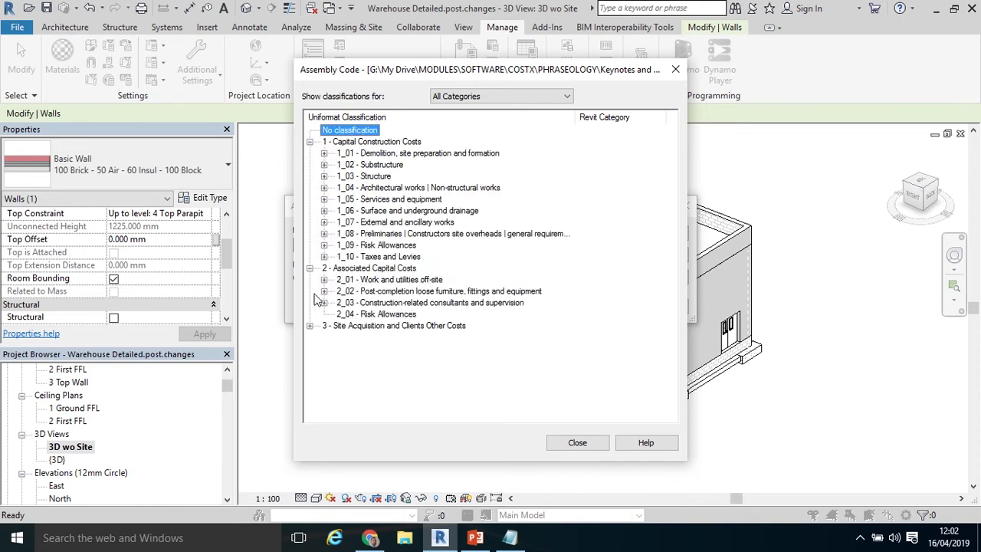
pyautogui.click(310, 326)
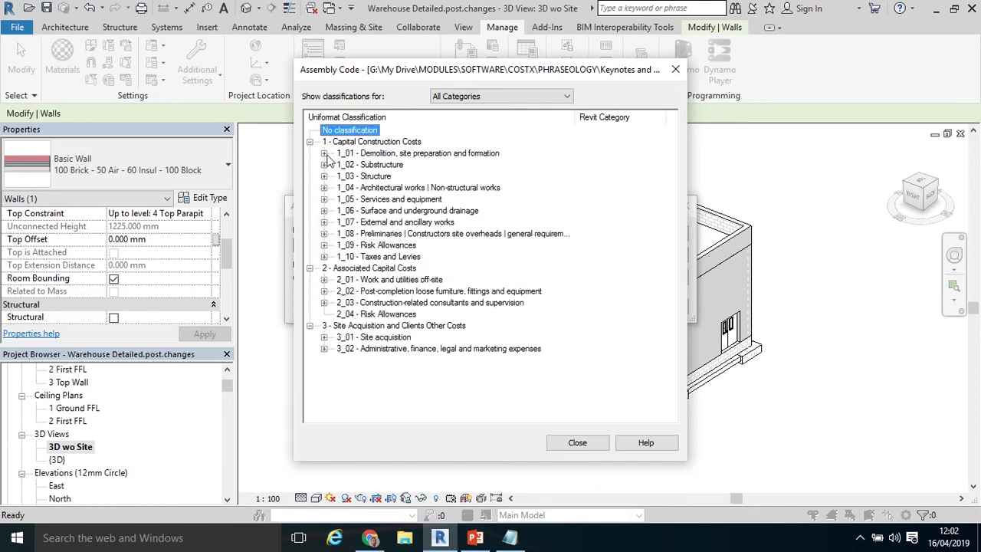
pyautogui.click(324, 154)
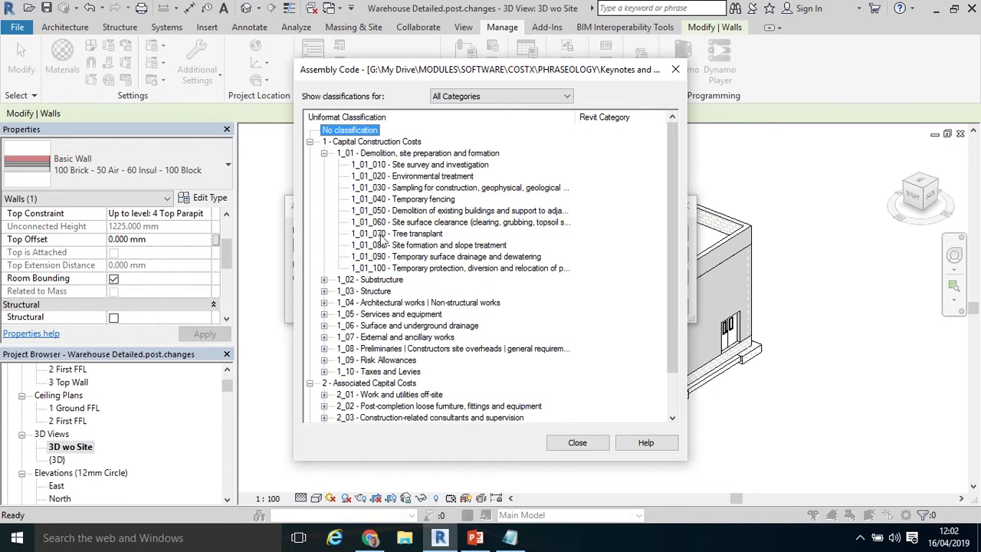
pyautogui.click(675, 69)
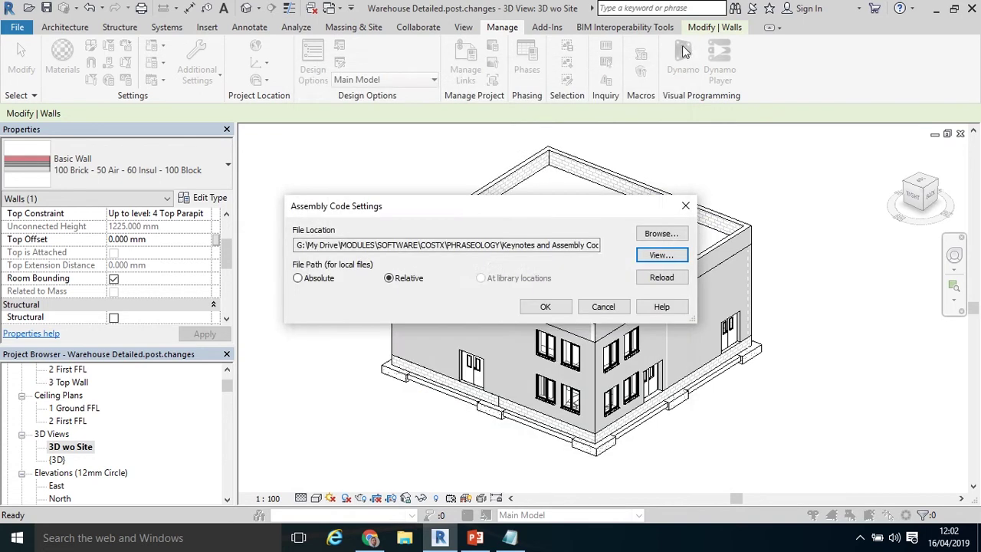
pyautogui.click(546, 307)
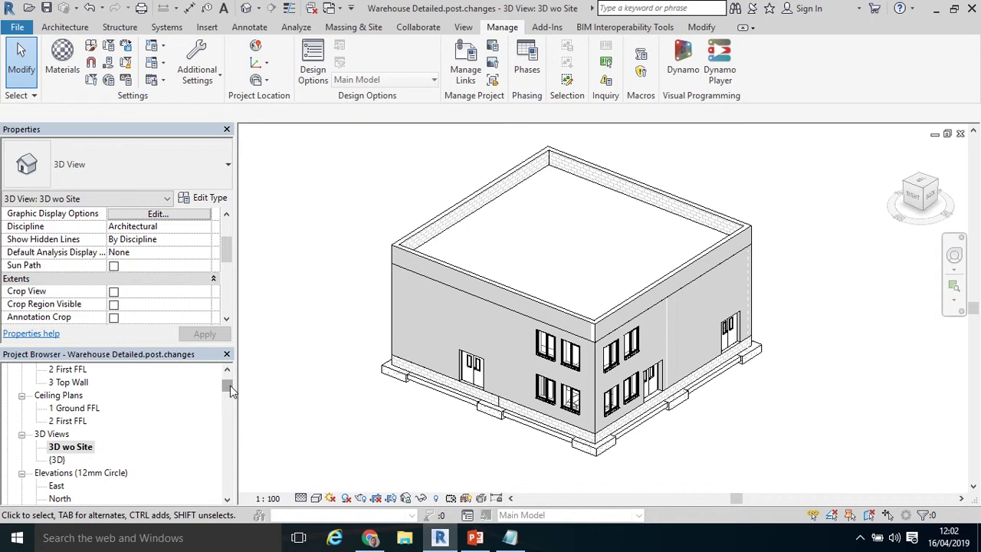
# - Open Multi-Category Material Takeoff 2 and add the Assembly Code and Assembly Description fields
pyautogui.moveTo(230, 386); pyautogui.dragTo(230, 407)
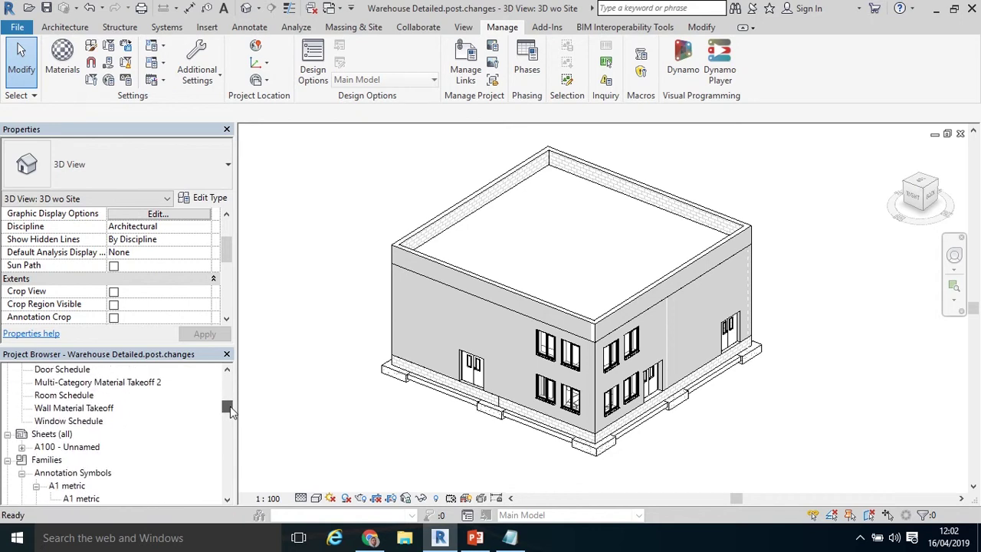
pyautogui.doubleClick(97, 382)
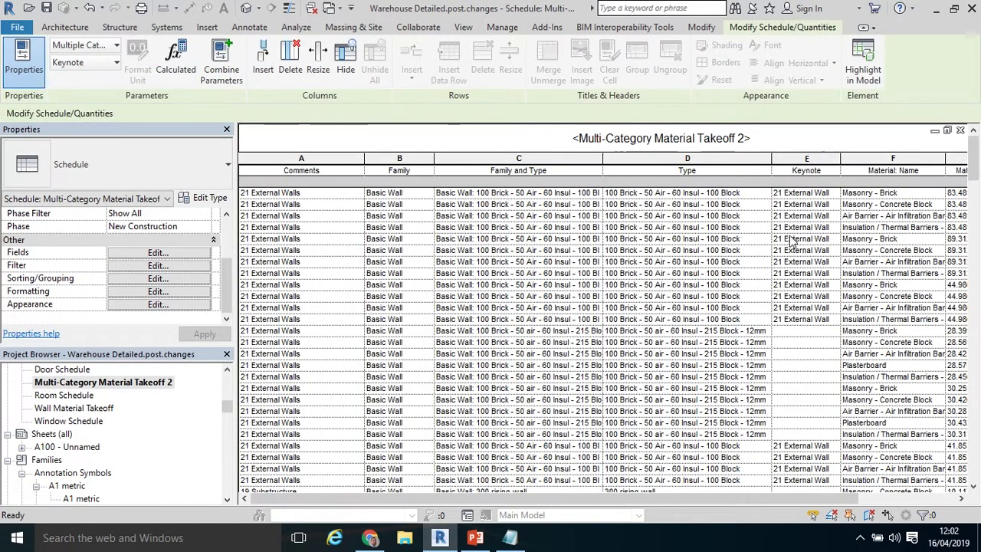
pyautogui.click(263, 61)
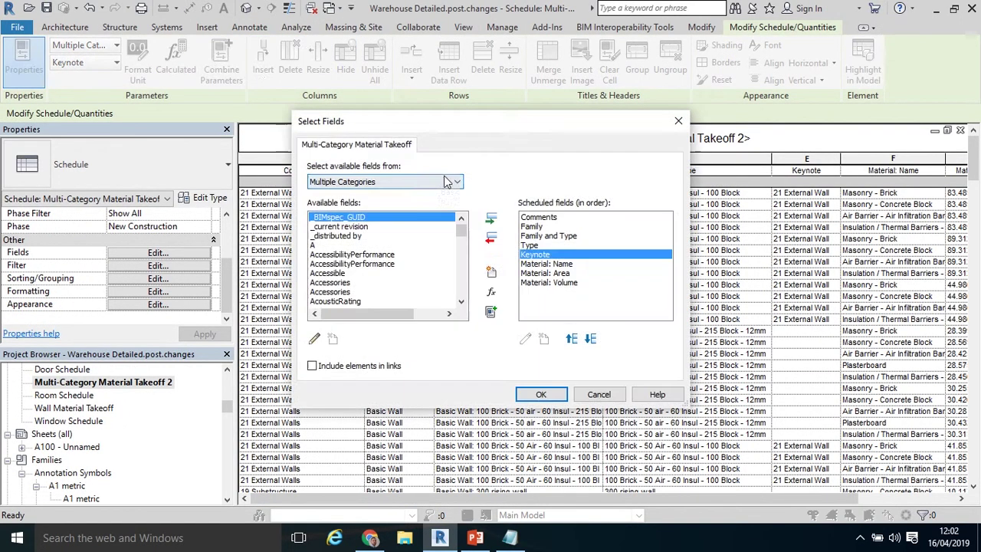
pyautogui.scroll(-2, 342, 285)
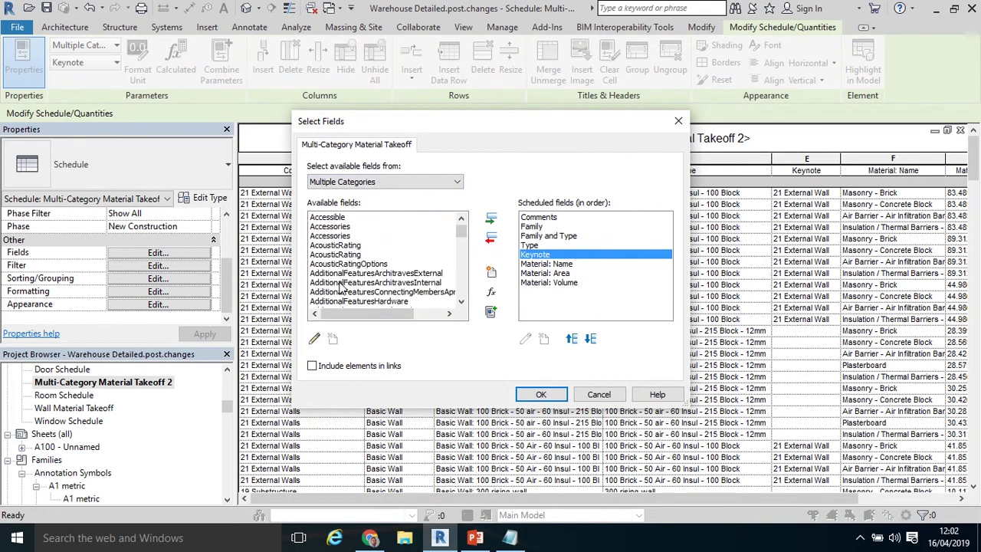
pyautogui.scroll(-6, 342, 285)
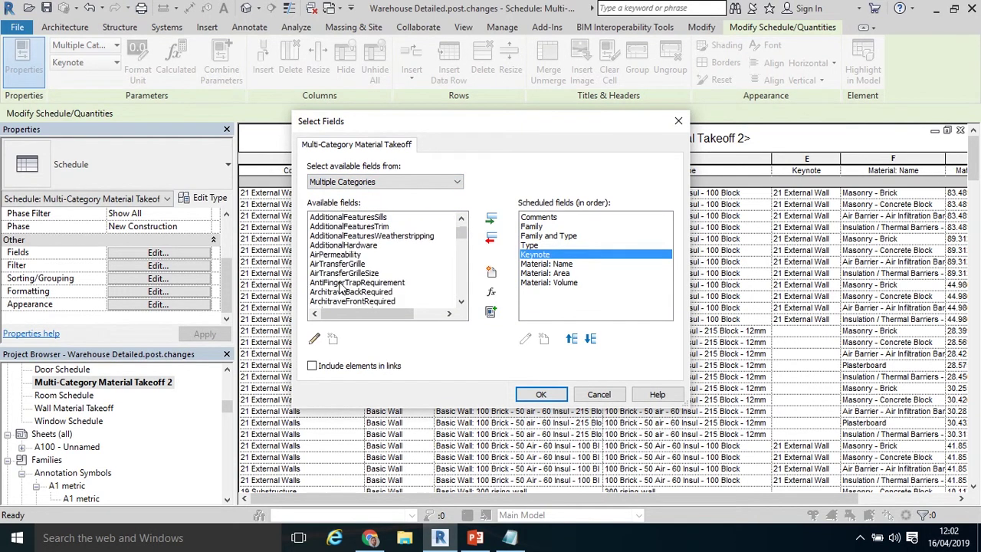
pyautogui.scroll(-2, 342, 285)
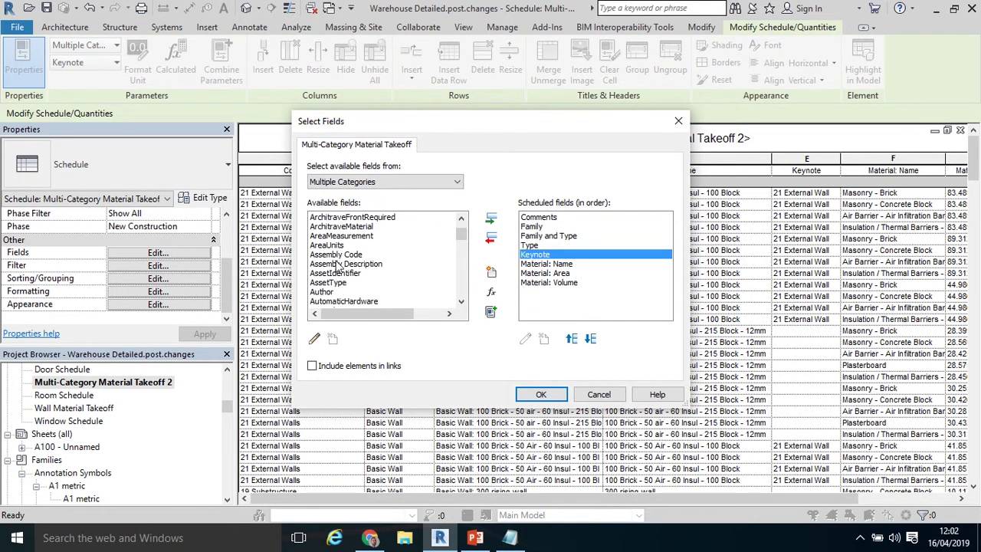
pyautogui.click(349, 256)
pyautogui.click(491, 218)
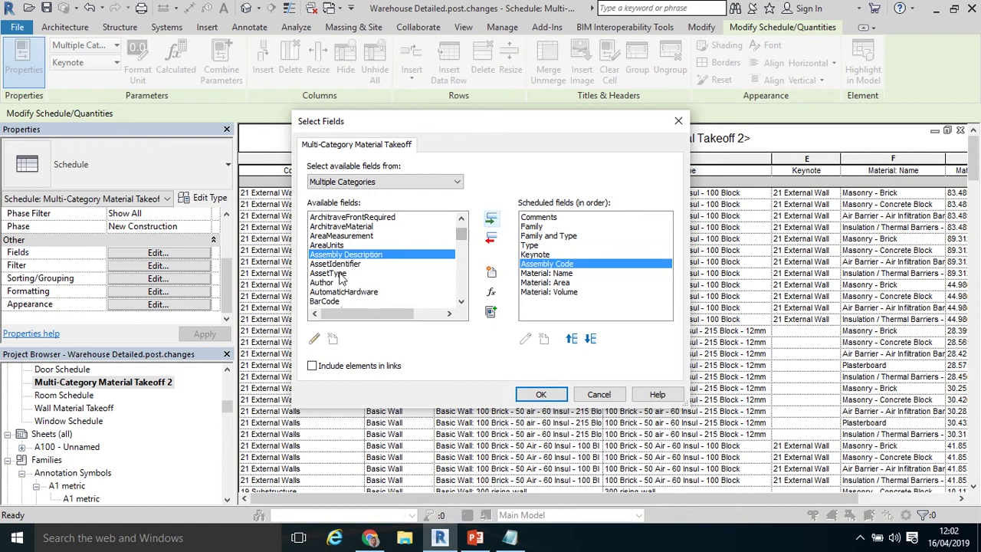
pyautogui.click(491, 218)
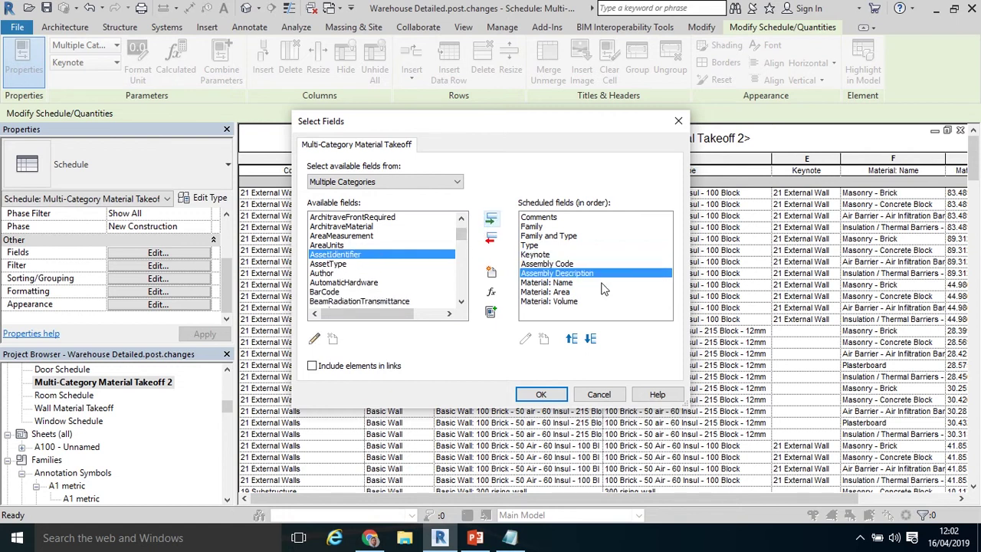
# - Move both assembly fields up above Keynote and apply the changes to the schedule
pyautogui.click(557, 264)
pyautogui.click(571, 338)
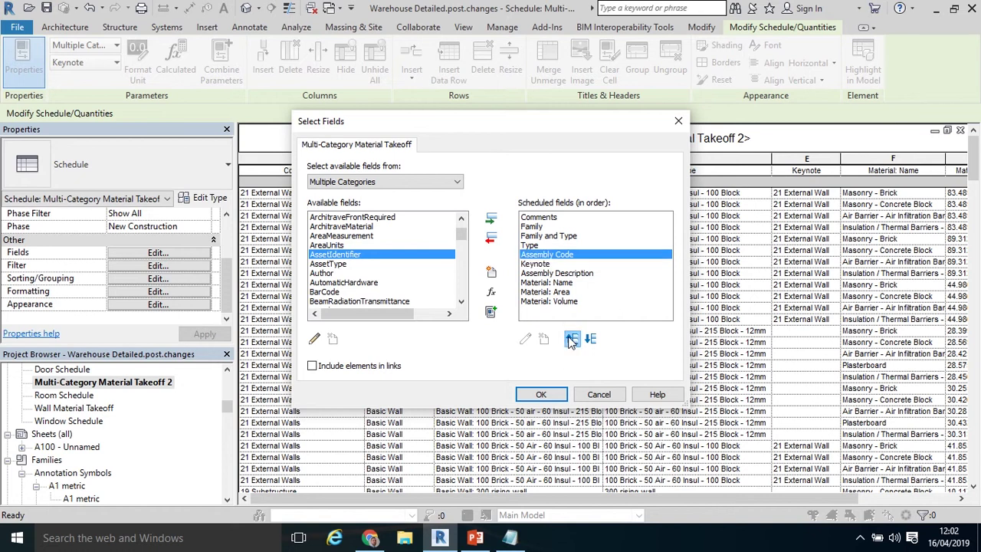
pyautogui.click(567, 274)
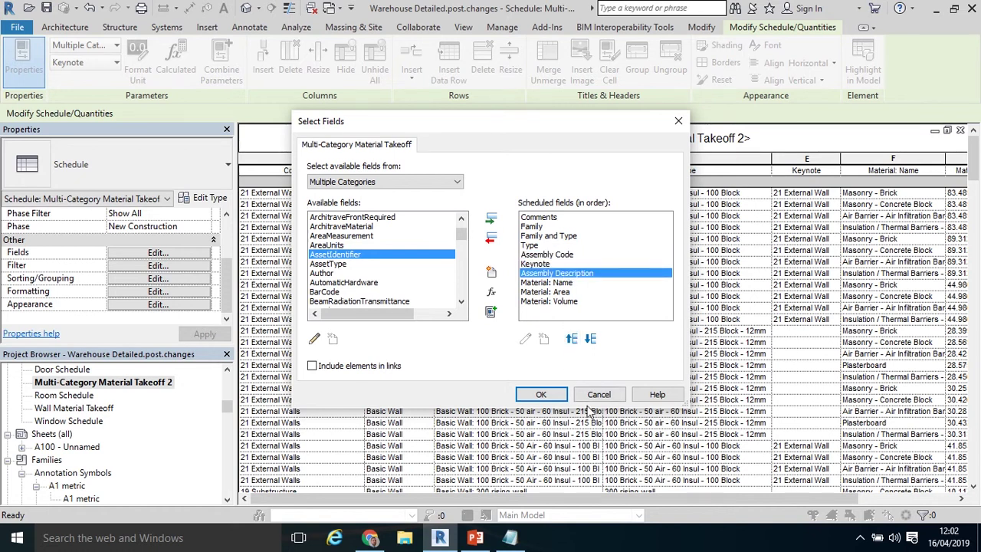
pyautogui.click(571, 338)
pyautogui.click(542, 394)
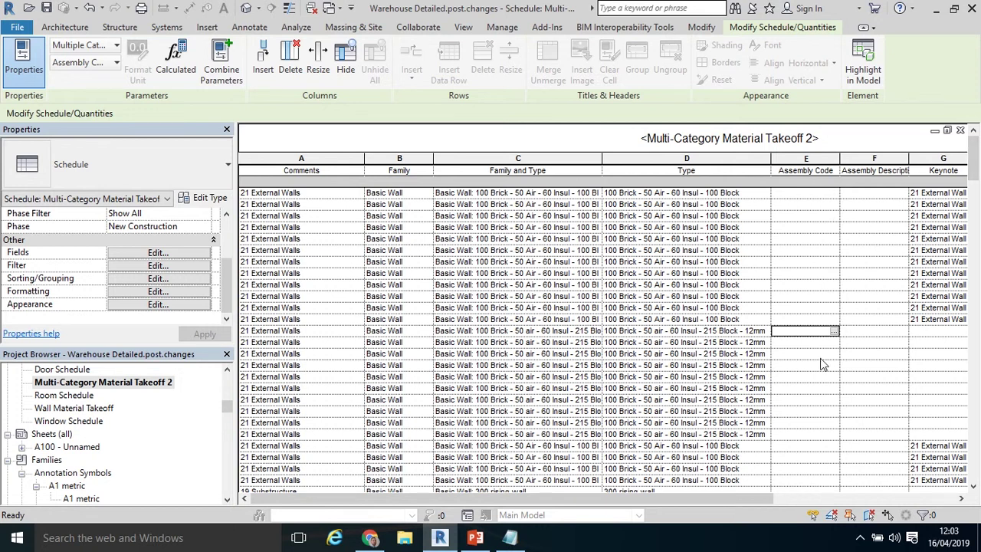
# - Set the 1800x2100mm_60minutes-Internal row's Assembly Code to 1_04_020_040 external windows for the whole type
pyautogui.scroll(-15, 820, 365)
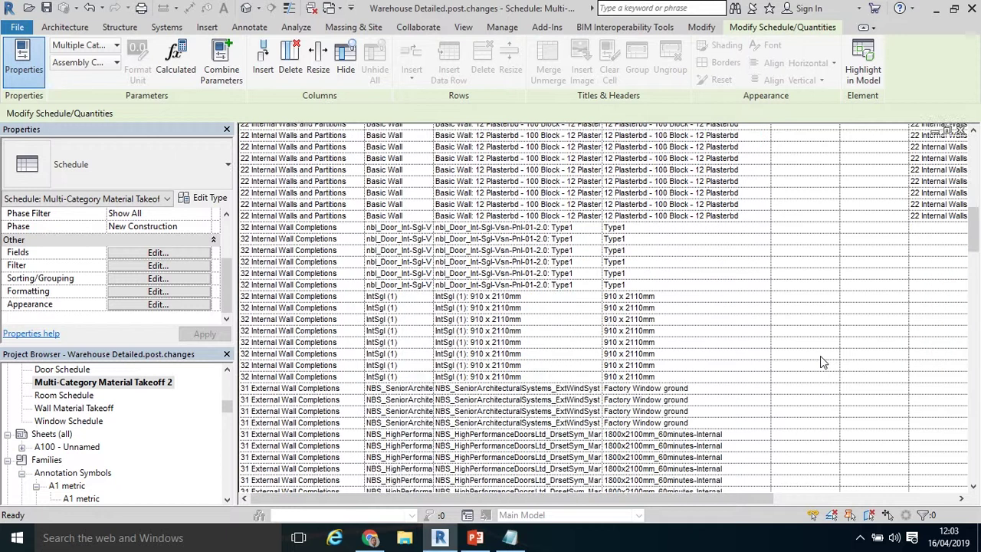
pyautogui.scroll(-7, 820, 356)
pyautogui.scroll(3, 820, 356)
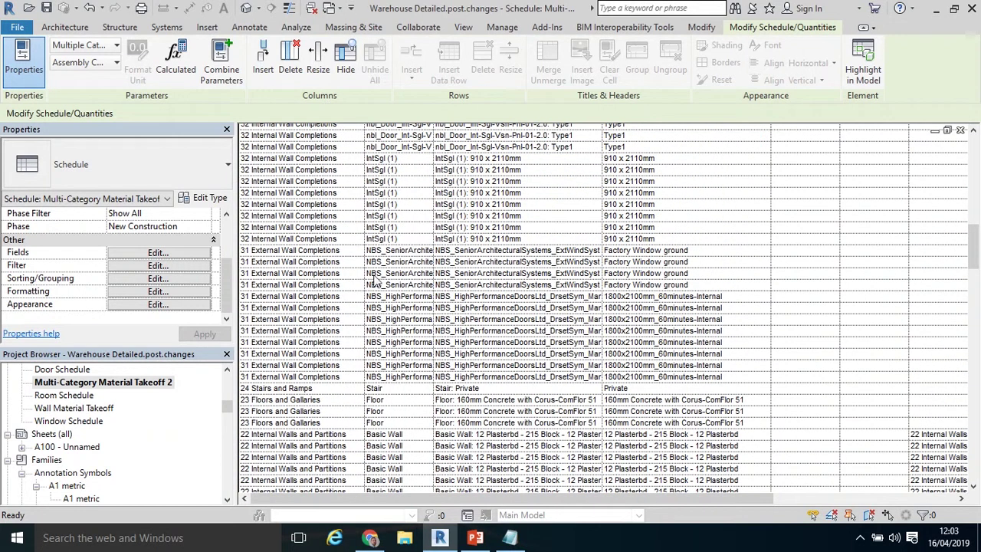
pyautogui.scroll(2, 375, 280)
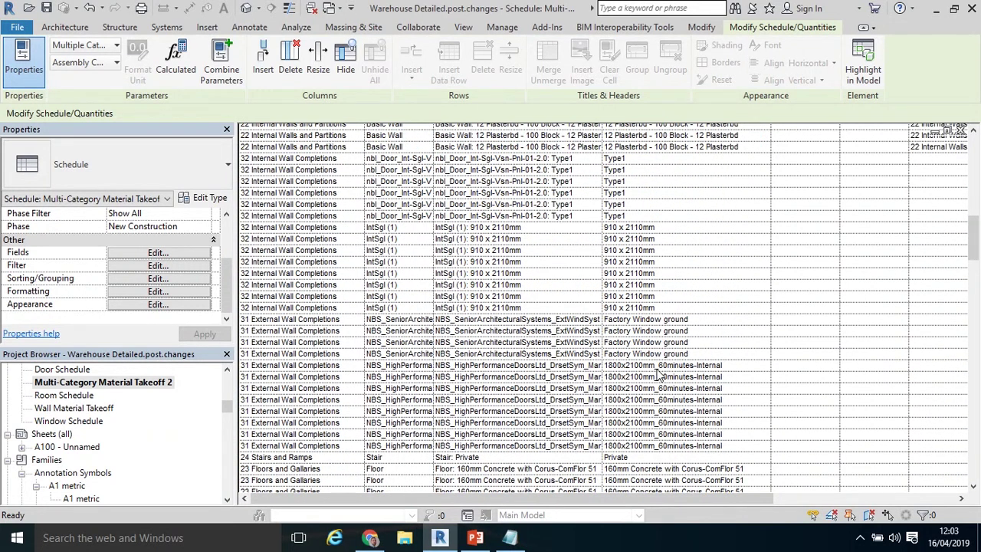
pyautogui.click(824, 365)
pyautogui.click(834, 366)
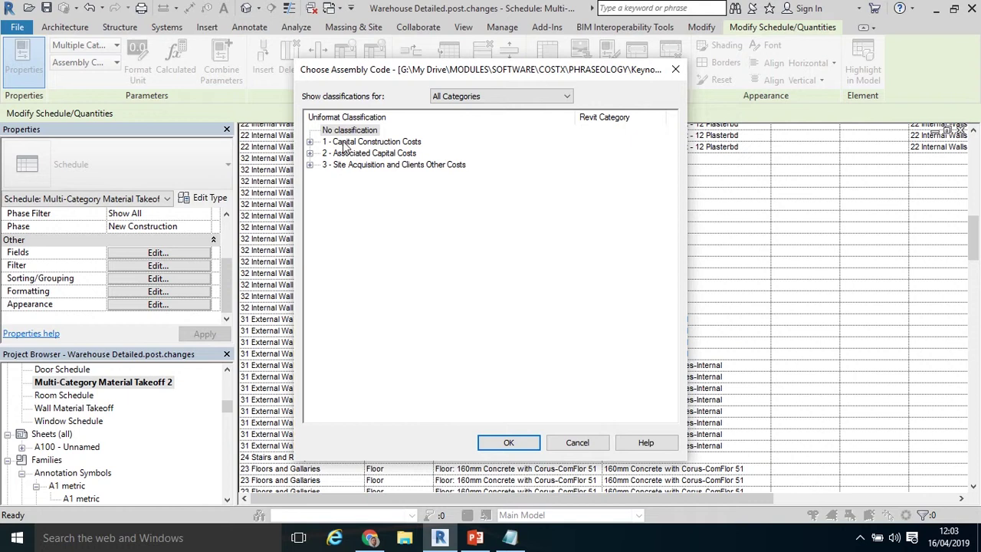
pyautogui.click(309, 142)
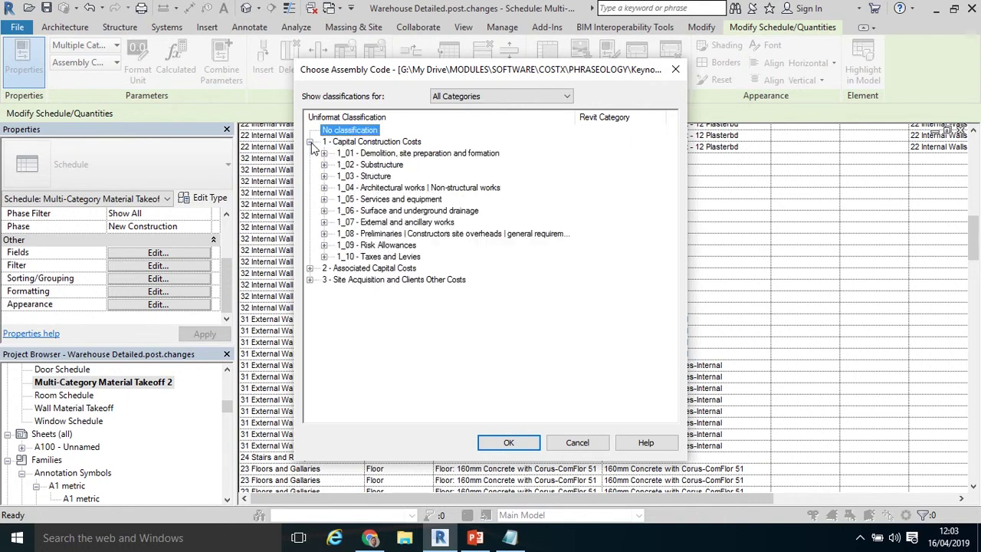
pyautogui.click(324, 188)
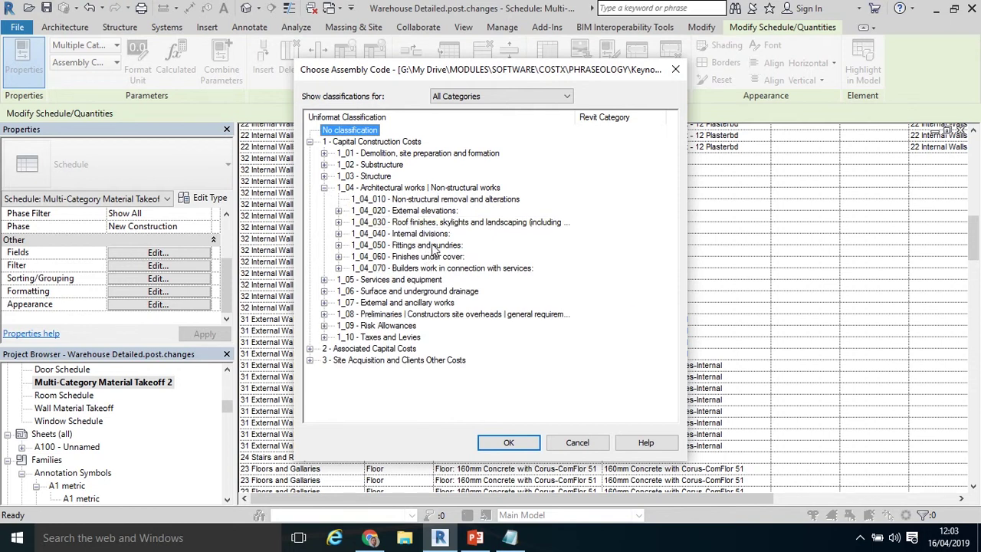
pyautogui.click(338, 211)
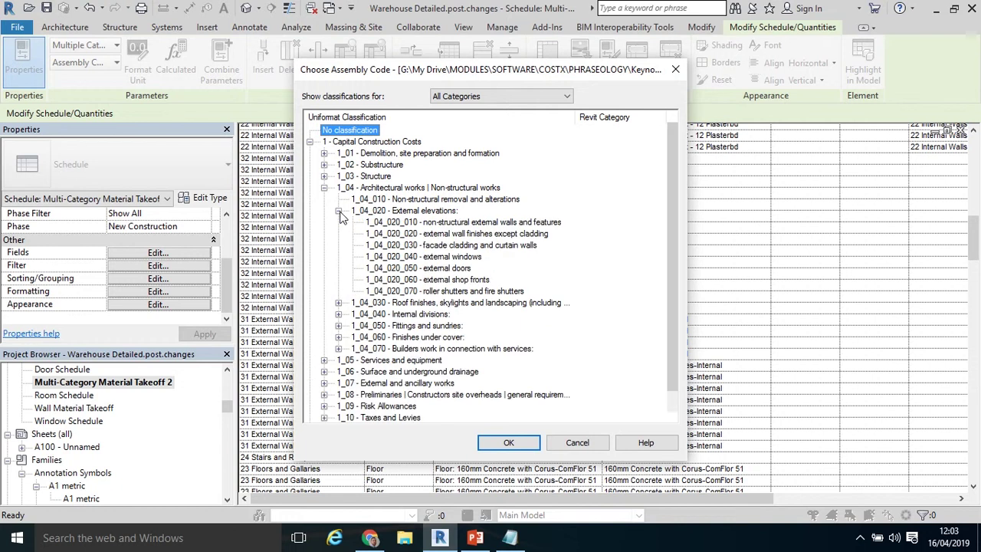
pyautogui.click(451, 261)
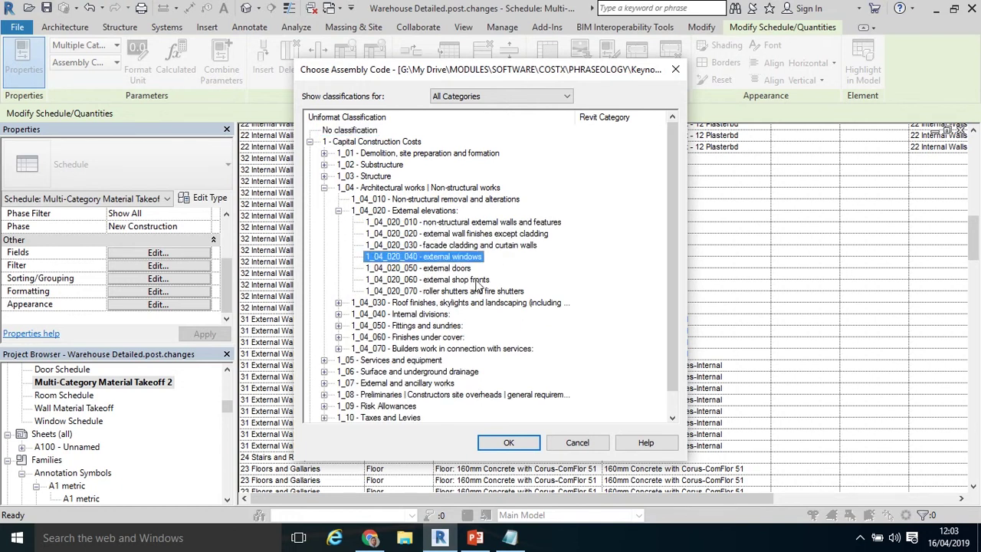
pyautogui.click(507, 443)
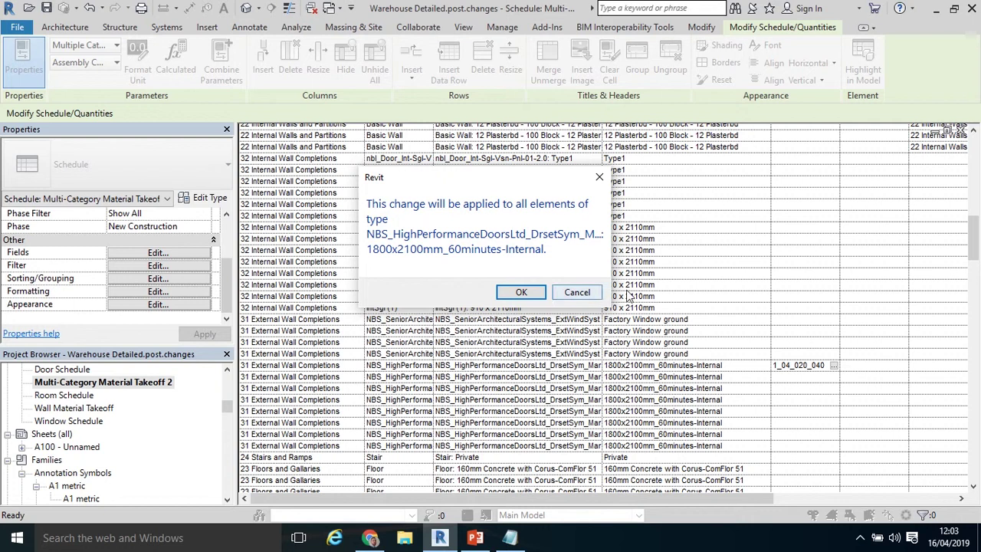
pyautogui.click(521, 295)
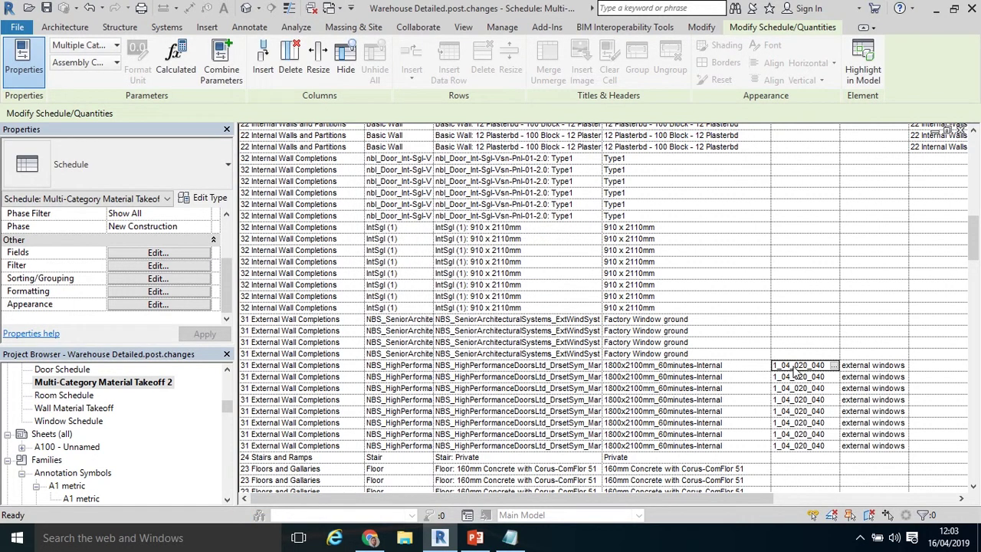
pyautogui.scroll(4, 800, 426)
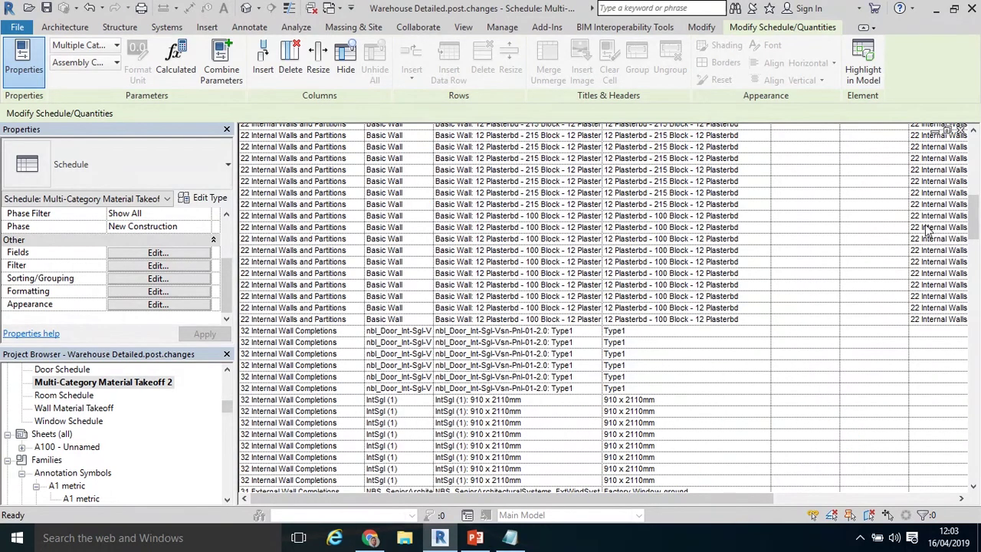
pyautogui.moveTo(972, 230); pyautogui.dragTo(975, 261)
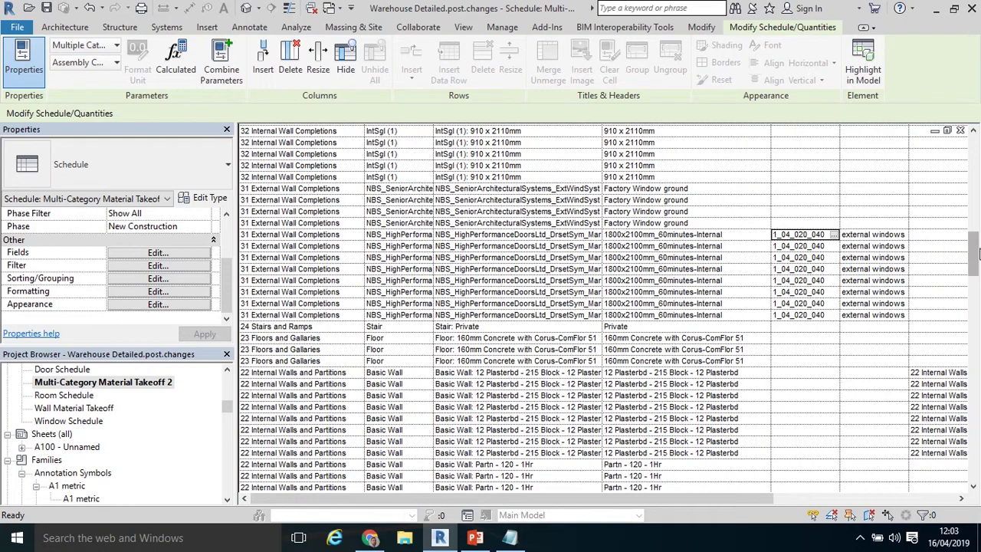
pyautogui.moveTo(975, 253); pyautogui.dragTo(975, 276)
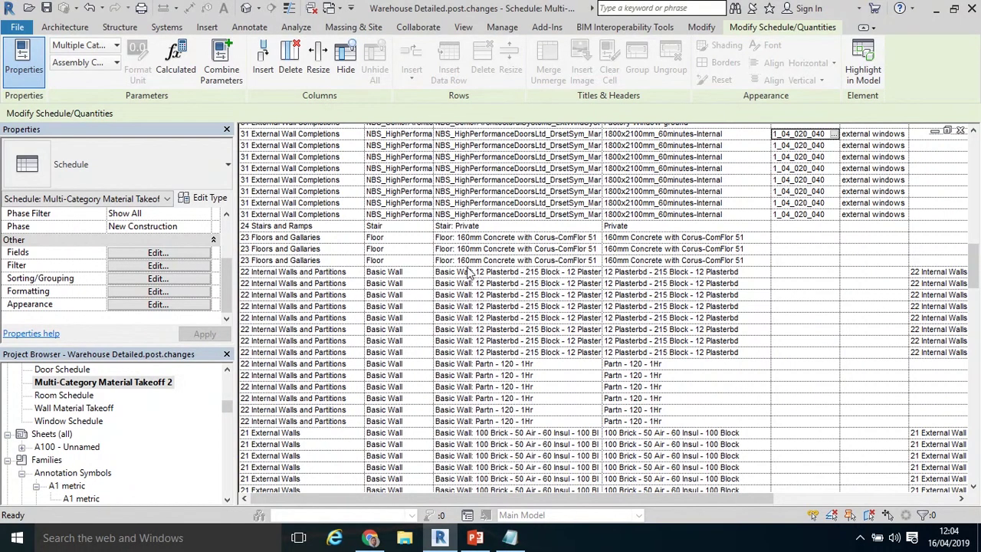
pyautogui.scroll(-3, 588, 295)
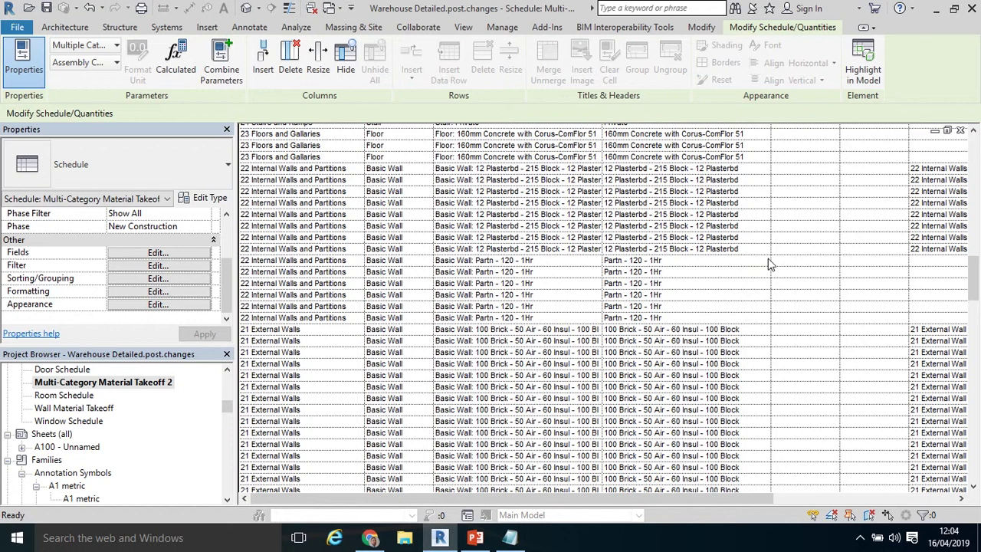
# - Set the Partn - 120 - 1Hr row's Assembly Code to 1_04_040_010 under Internal divisions, applied to the whole type
pyautogui.click(806, 260)
pyautogui.click(835, 260)
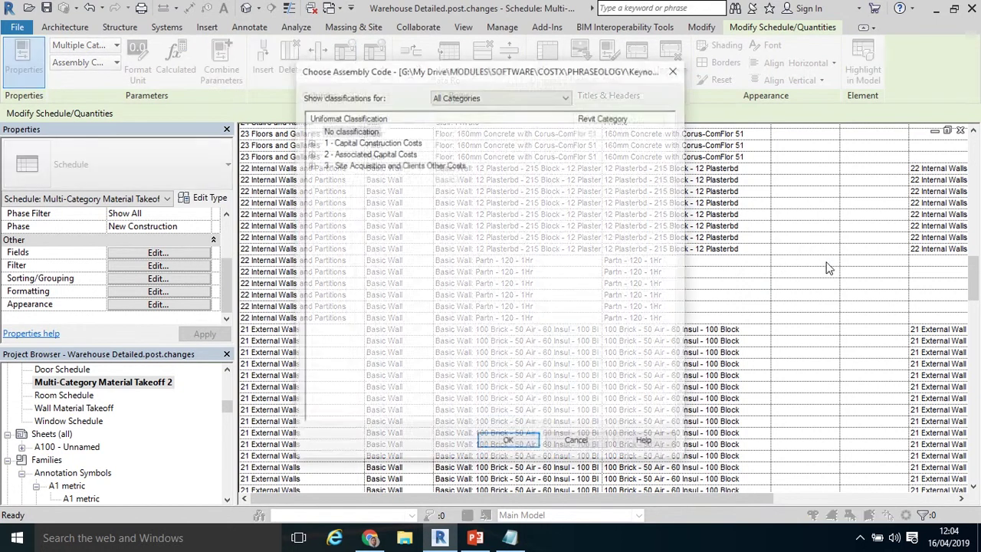
pyautogui.click(311, 143)
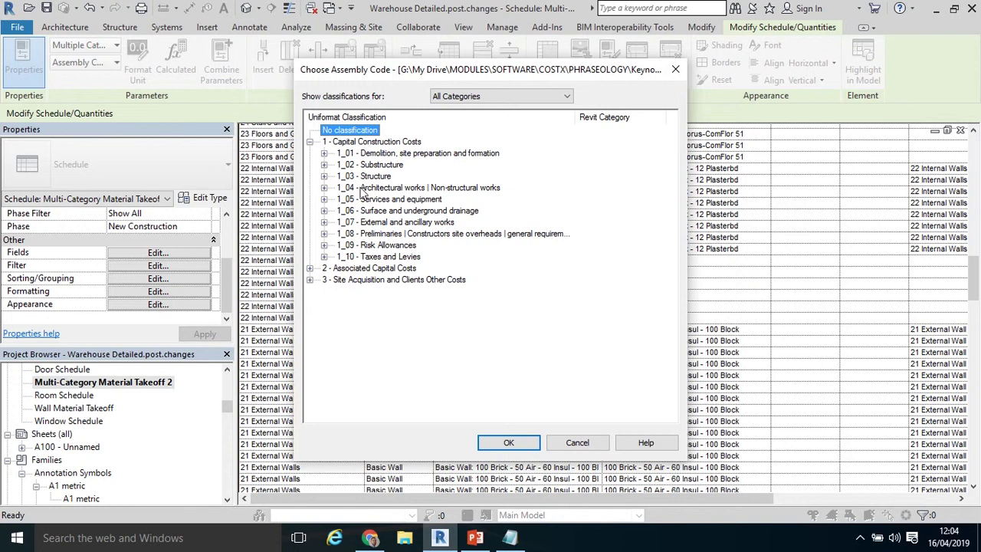
pyautogui.click(324, 188)
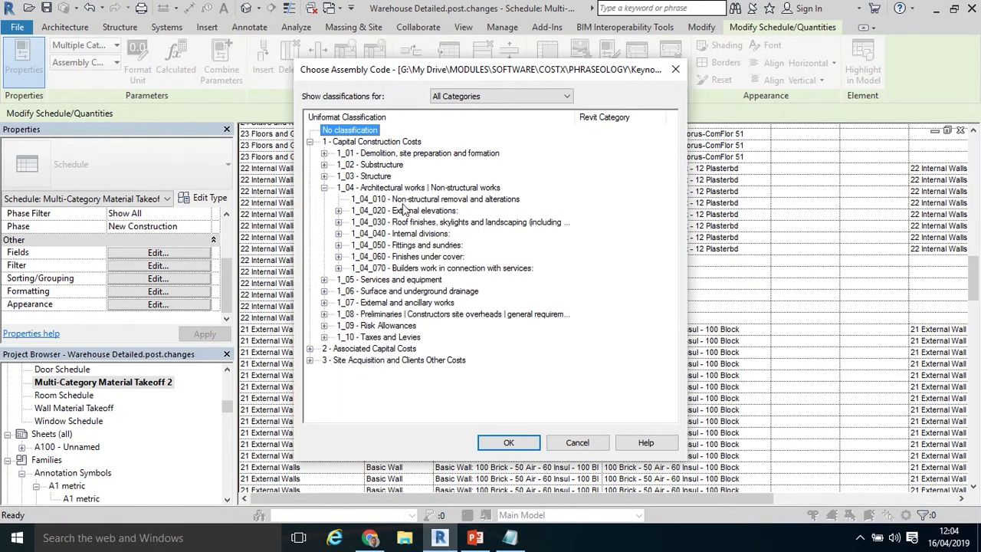
pyautogui.click(338, 234)
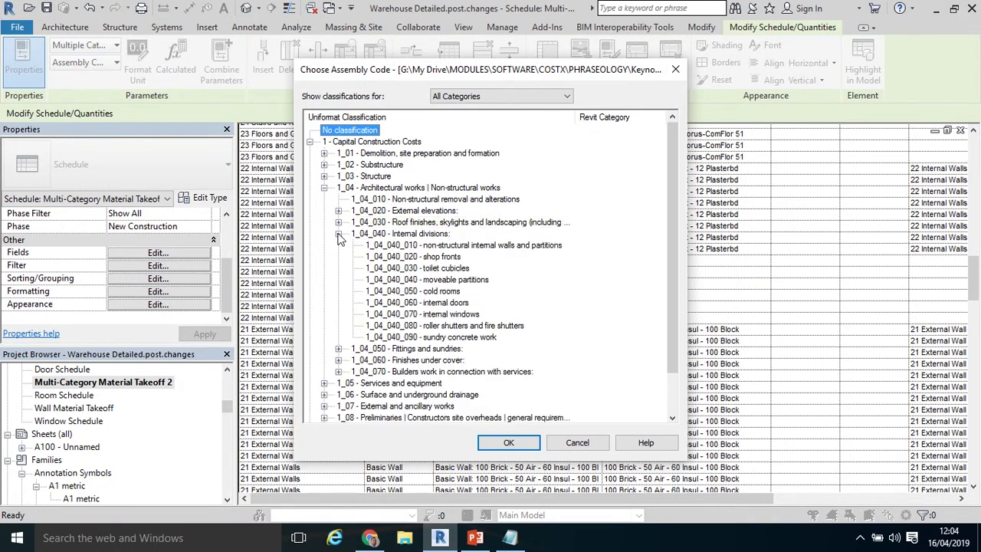
pyautogui.click(465, 247)
pyautogui.click(509, 442)
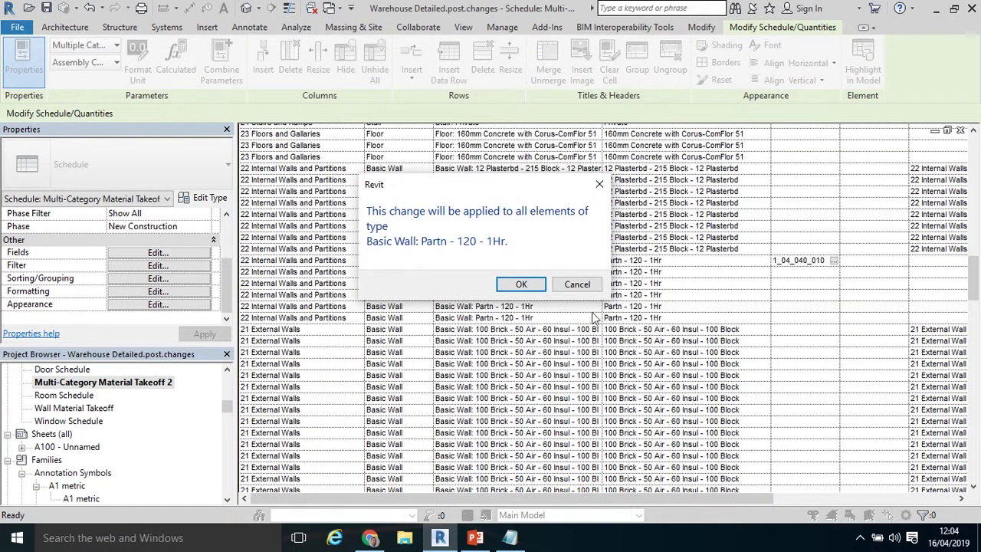
pyautogui.click(520, 282)
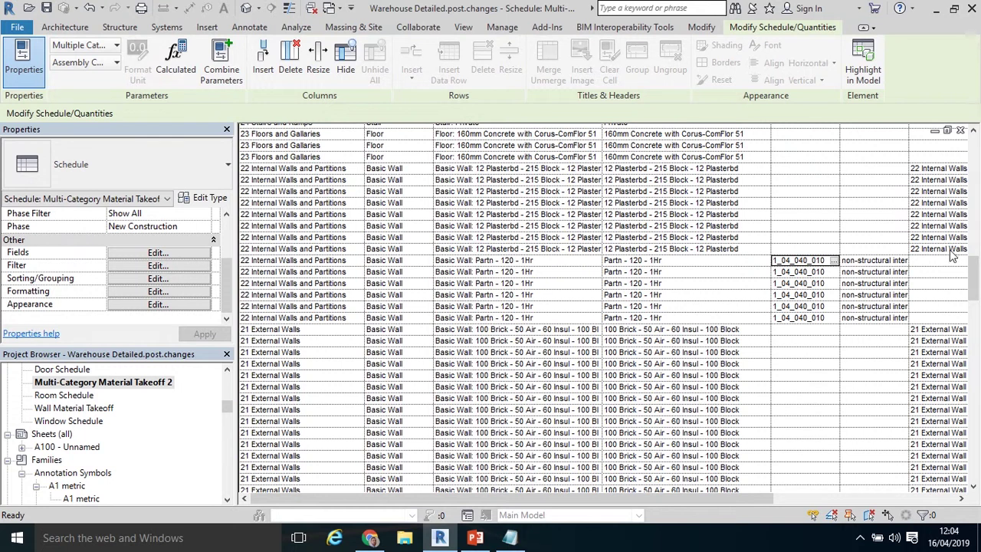
pyautogui.moveTo(973, 278); pyautogui.dragTo(973, 146)
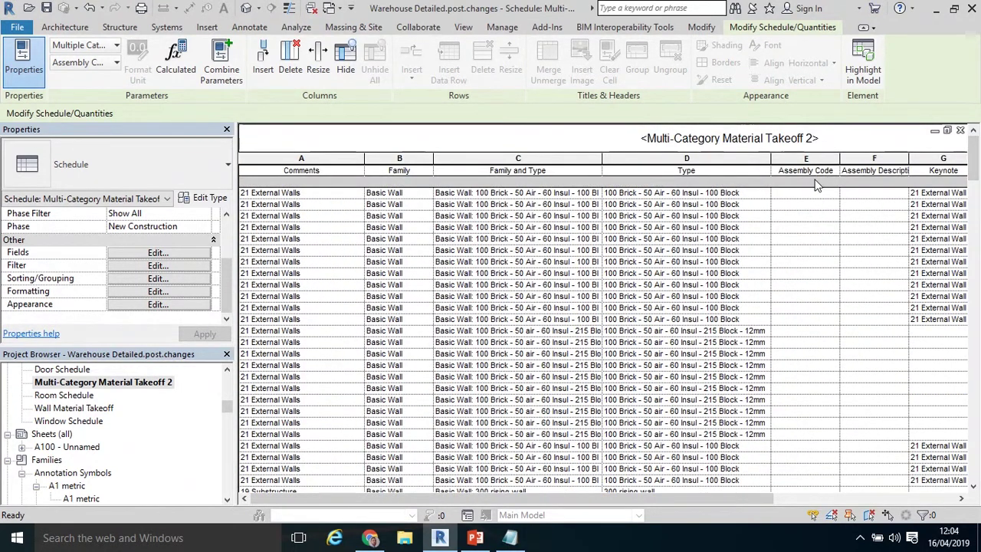